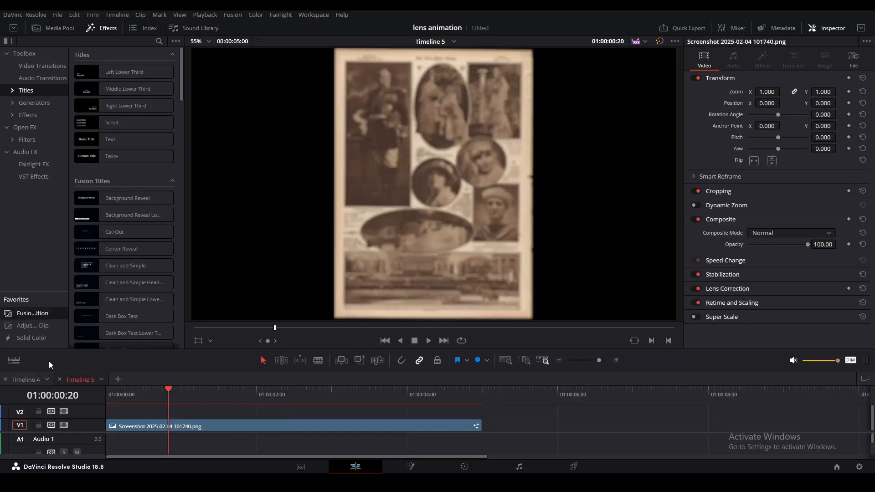
# Step: Place a Fusion Composition above the screenshot clip at the timeline start, trimmed to end at 01:00:01:04, and open it for node editing
pyautogui.moveTo(25, 314); pyautogui.dragTo(110, 412)
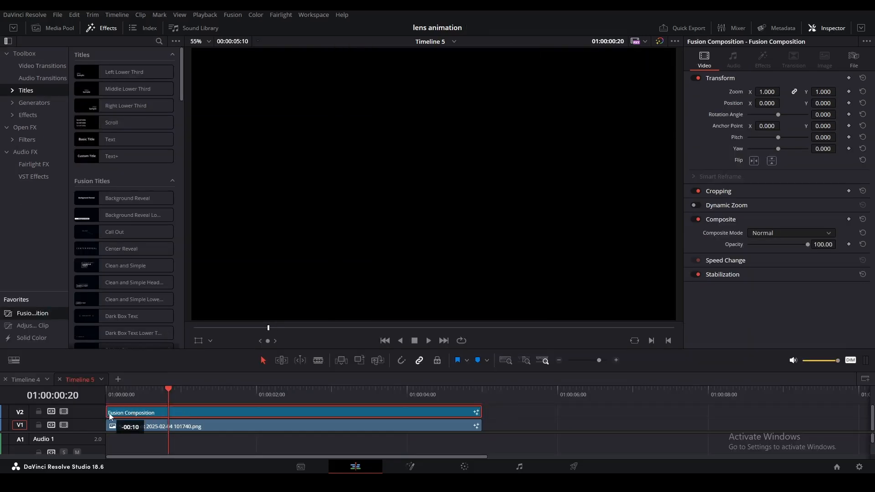
pyautogui.moveTo(165, 395); pyautogui.dragTo(193, 398)
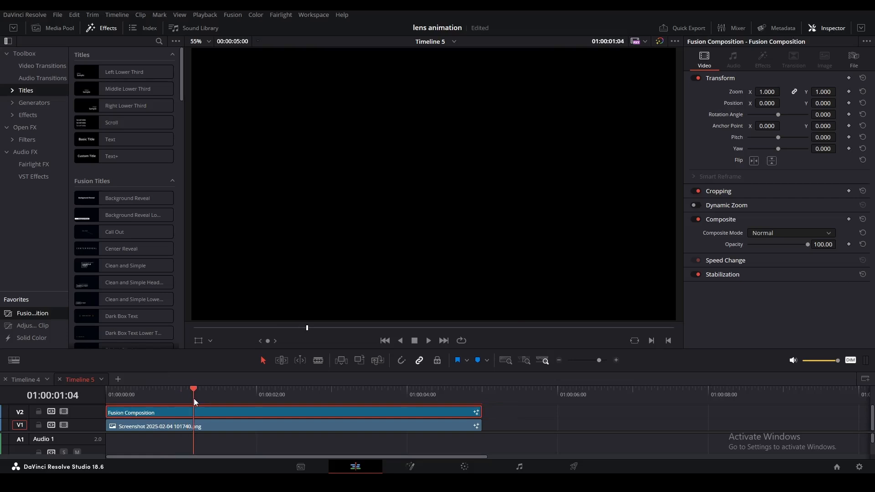
pyautogui.hotkey('shift', ']')
pyautogui.click(163, 398)
pyautogui.click(411, 467)
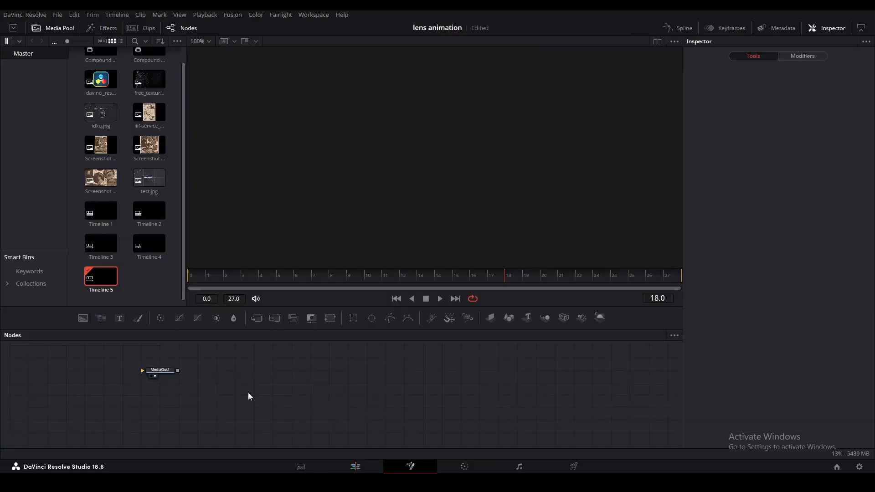
# Step: Add a Background node feeding MediaOut1 and make it fully transparent with an alpha of 0
pyautogui.moveTo(84, 319); pyautogui.dragTo(373, 379)
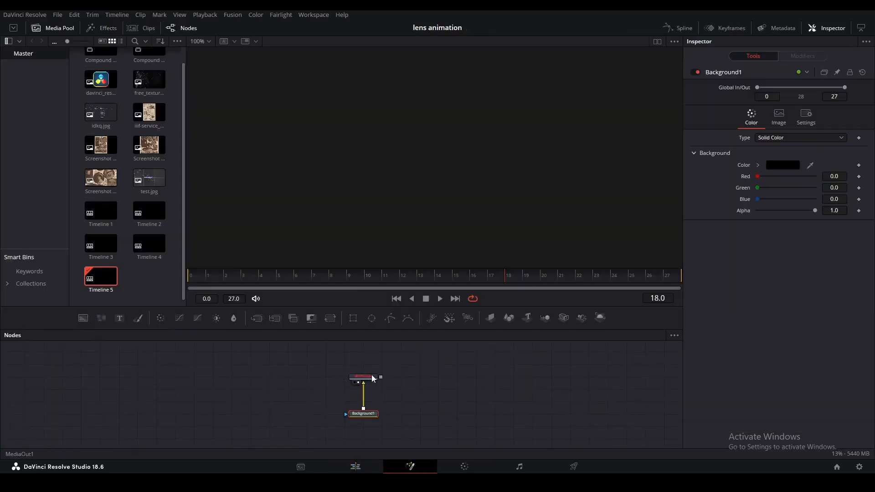
pyautogui.moveTo(815, 210); pyautogui.dragTo(673, 221)
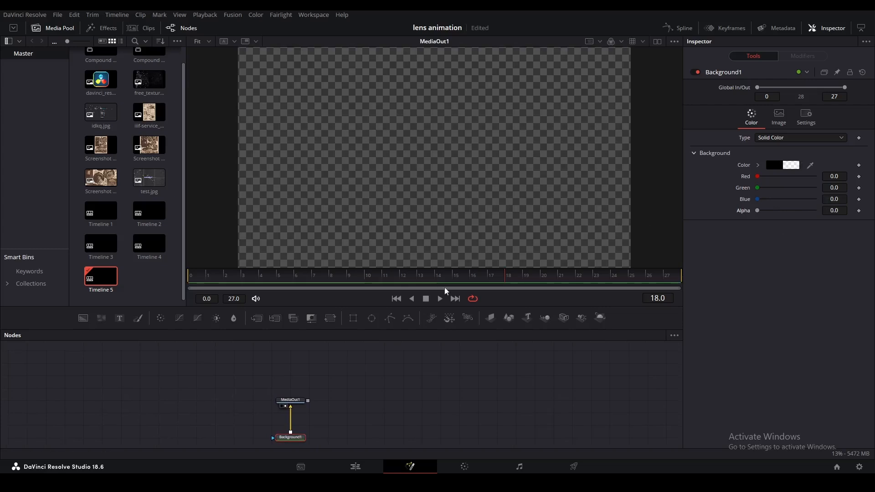
pyautogui.scroll(-1, 430, 153)
# Step: Add a separate black Background node and mask it with an ellipse enlarged to nearly the full frame height
pyautogui.moveTo(83, 318); pyautogui.dragTo(407, 377)
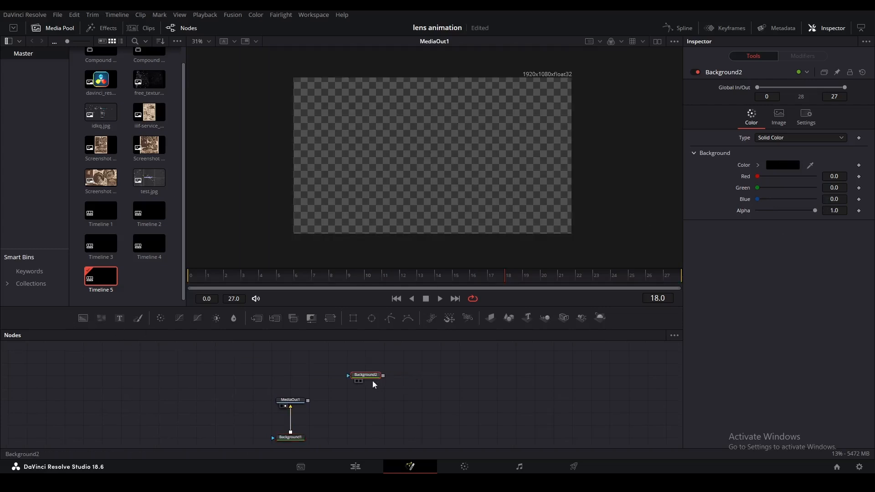
pyautogui.moveTo(368, 340); pyautogui.dragTo(362, 389)
pyautogui.click(360, 381)
pyautogui.click(363, 375)
# Step: Add a Transform node after the masked background and enlarge the circle to a size of about 2.2 so it covers the frame
pyautogui.click(330, 318)
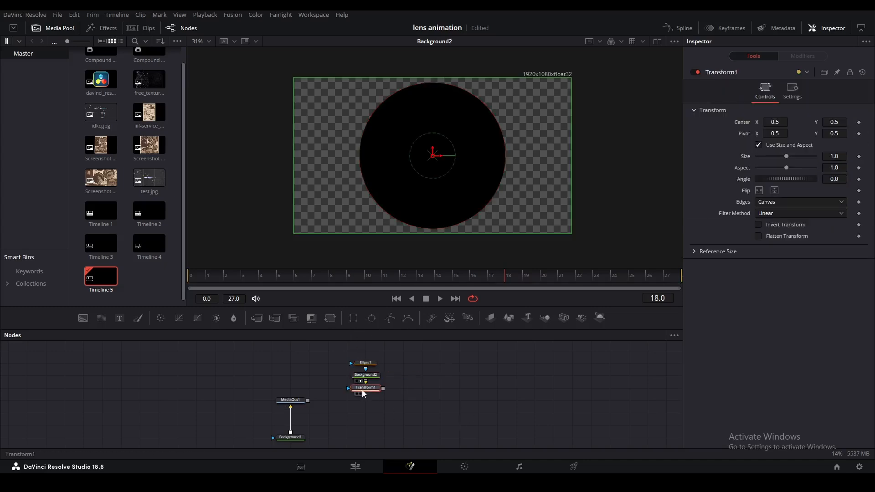
pyautogui.moveTo(570, 232); pyautogui.dragTo(717, 330)
pyautogui.press('1')
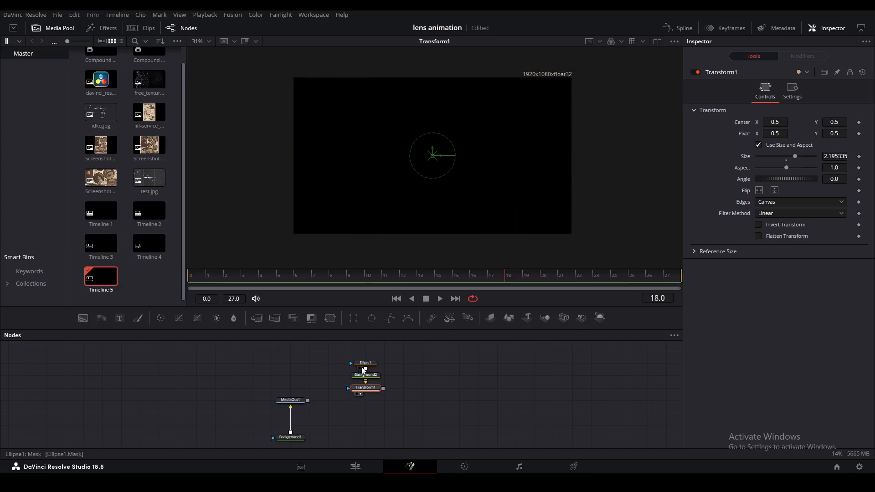
pyautogui.click(365, 364)
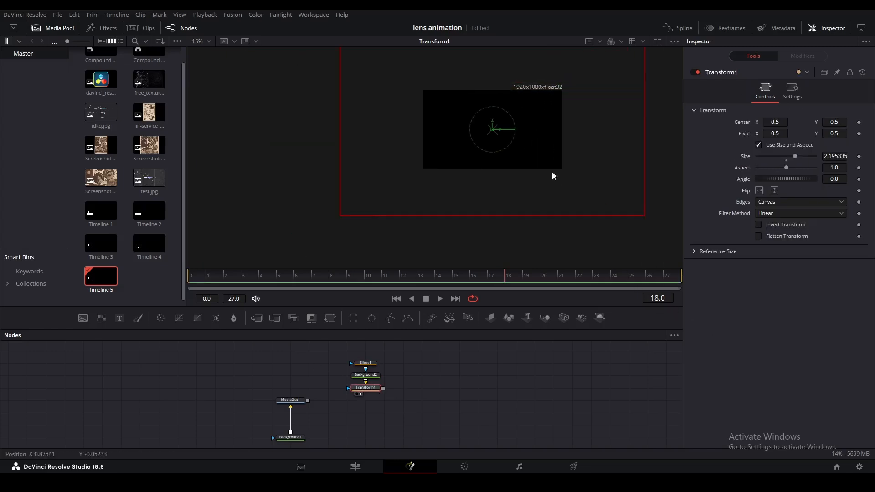
pyautogui.scroll(3, 553, 176)
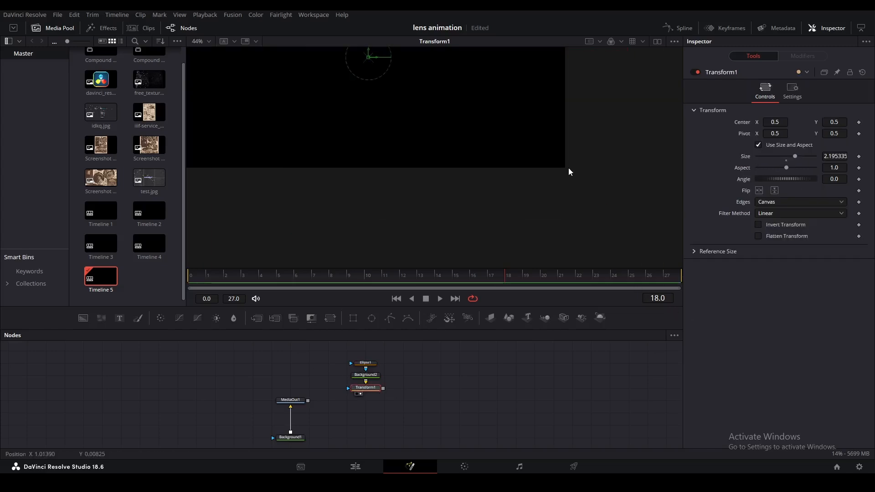
# Step: Add a second Transform after the enlarged circle and set its pivot to about X 1.728, Y -0.019
pyautogui.click(329, 318)
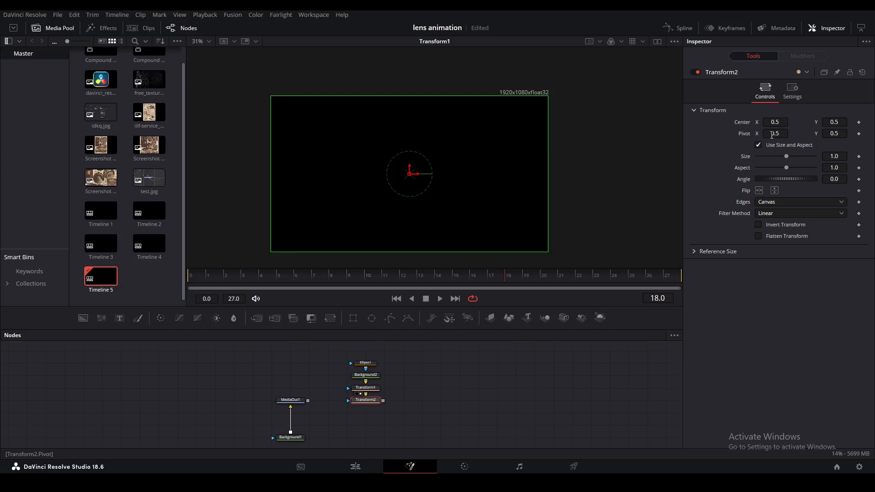
pyautogui.press('Return')
pyautogui.press('Return')
pyautogui.scroll(-1, 536, 228)
pyautogui.moveTo(537, 229); pyautogui.dragTo(410, 196)
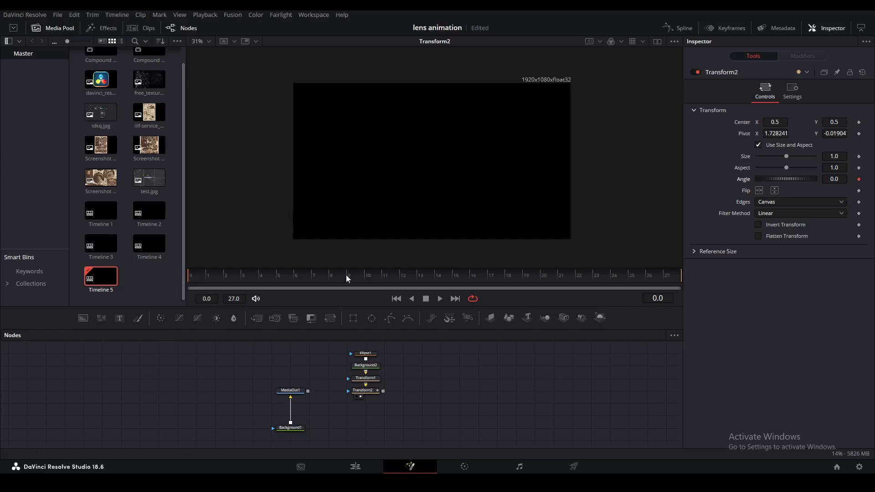
# Step: Animate Transform2's angle with keyframes of -50.1 at frame 0, 6.6 at frame 7 and 0 at frame 12
pyautogui.click(403, 277)
pyautogui.click(853, 179)
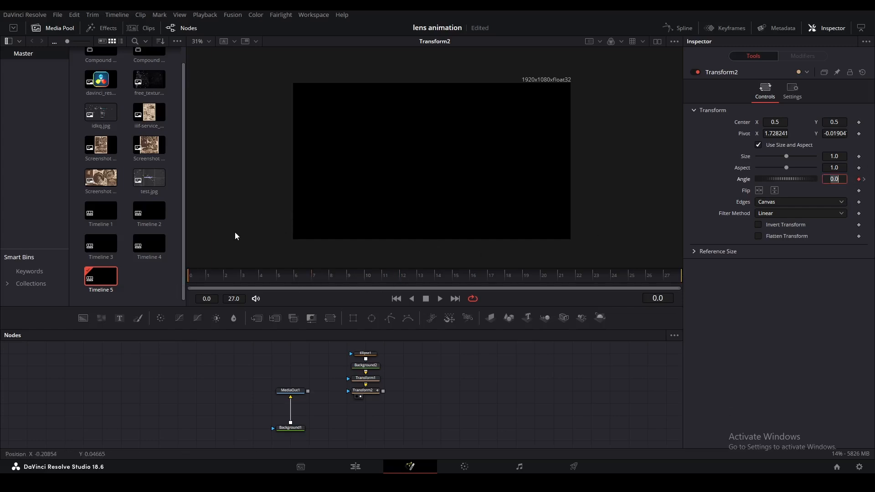
pyautogui.write('-21')
pyautogui.press('Return')
pyautogui.moveTo(834, 179); pyautogui.dragTo(701, 179)
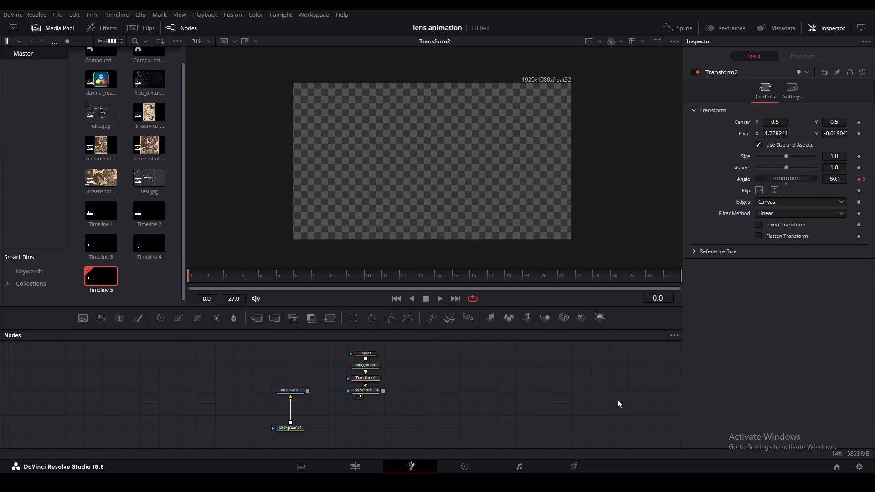
pyautogui.click(315, 279)
pyautogui.moveTo(837, 179); pyautogui.dragTo(868, 180)
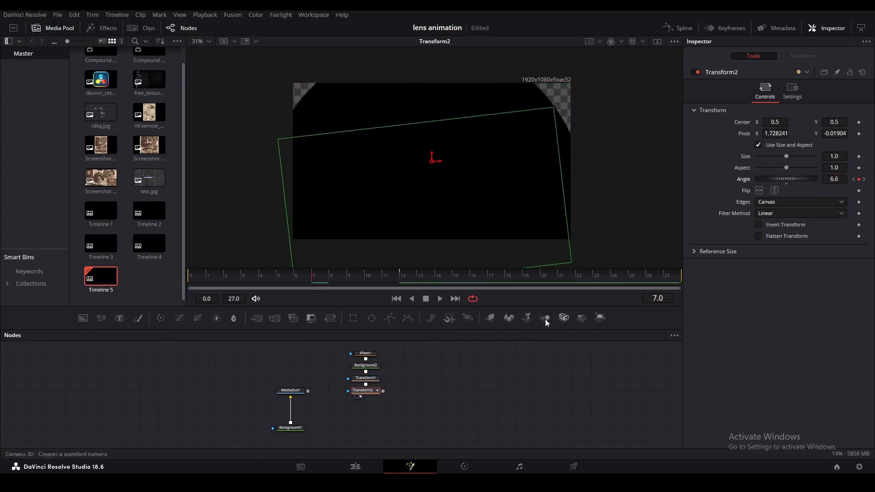
pyautogui.click(400, 278)
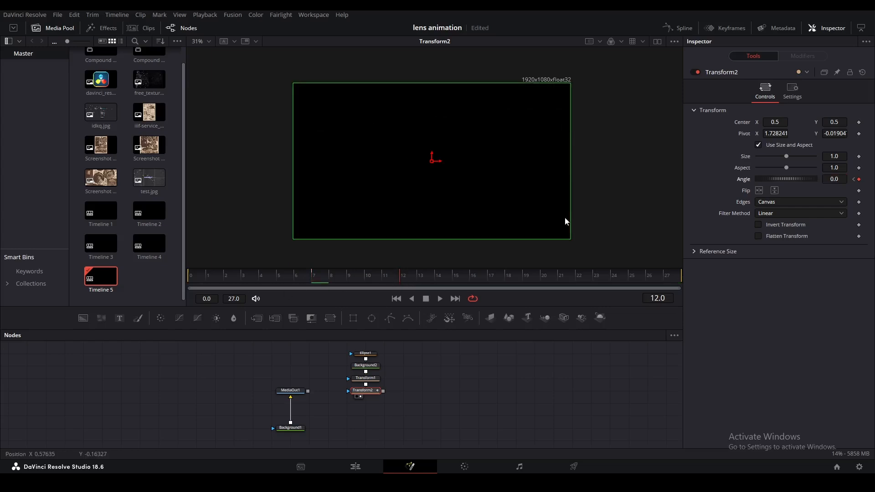
# Step: Smooth the keyframes of Transform2's angle curve, extend their handles for stronger easing, and play back the rotation
pyautogui.click(678, 27)
pyautogui.click(364, 370)
pyautogui.hotkey('ctrl', 'f')
pyautogui.hotkey('ctrl', 'a')
pyautogui.hotkey('shift', 's')
pyautogui.moveTo(514, 422); pyautogui.dragTo(538, 419)
pyautogui.moveTo(550, 360); pyautogui.dragTo(541, 361)
pyautogui.moveTo(634, 367); pyautogui.dragTo(608, 370)
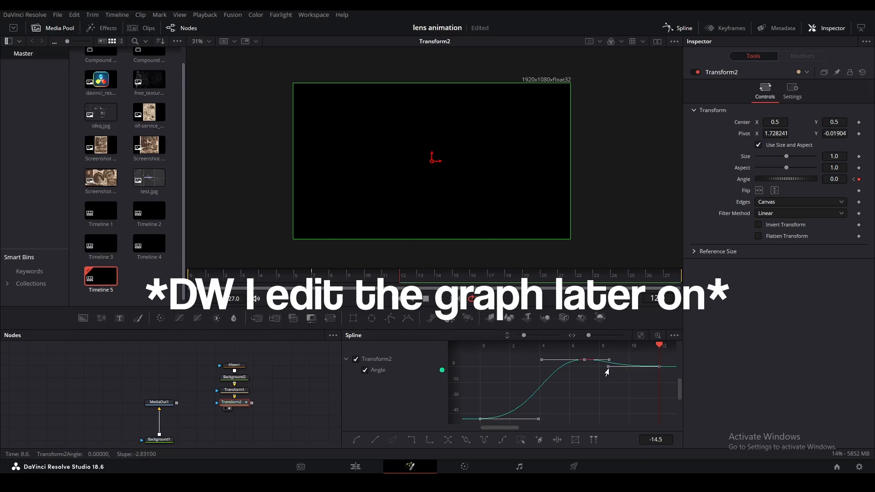
pyautogui.click(619, 422)
pyautogui.press('space')
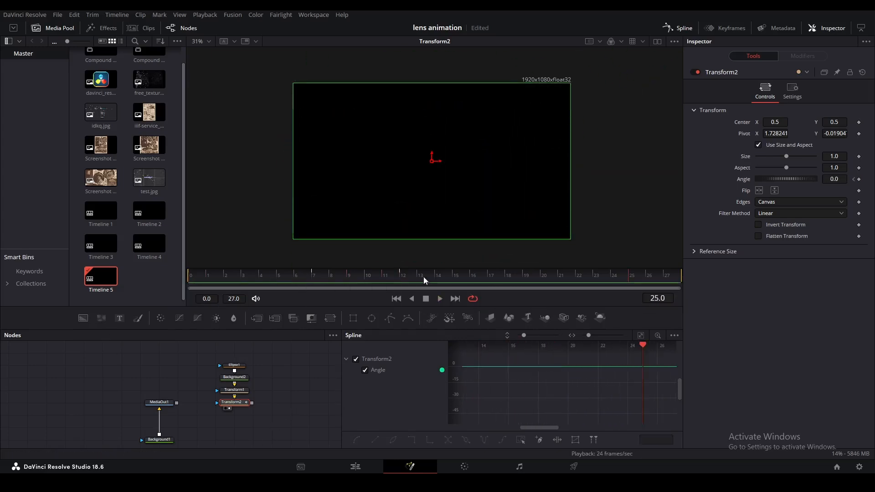
pyautogui.click(678, 28)
# Step: Make room in the node graph and merge the vintage photo page screenshot over the transparent Background1
pyautogui.moveTo(334, 374); pyautogui.dragTo(492, 368)
pyautogui.scroll(-2, 372, 414)
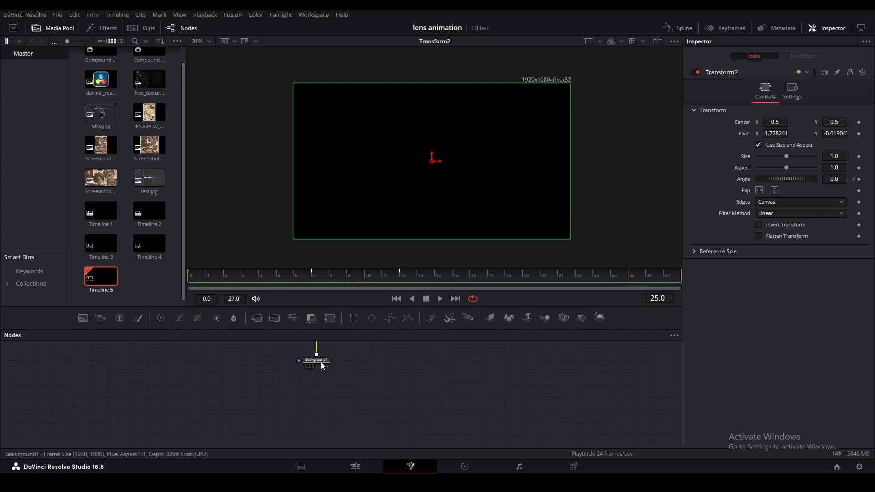
pyautogui.moveTo(321, 366); pyautogui.dragTo(322, 403)
pyautogui.moveTo(149, 145); pyautogui.dragTo(317, 396)
pyautogui.scroll(1, 335, 355)
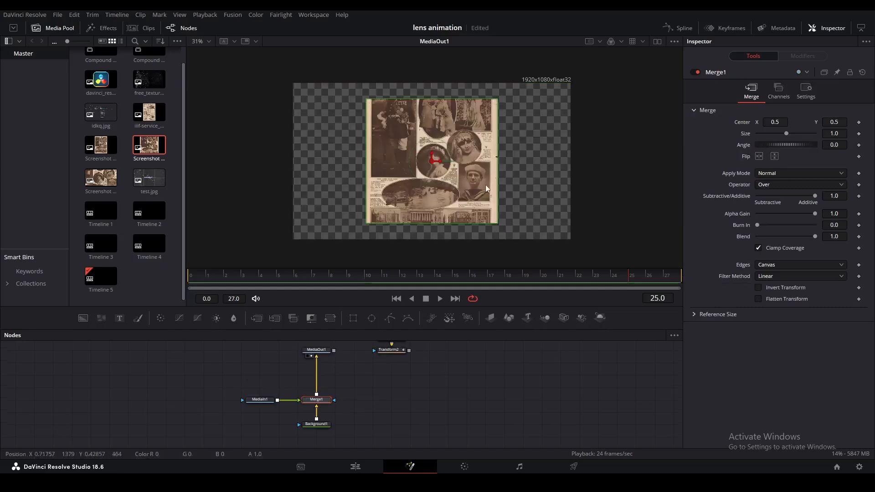
# Step: Insert a Transform between the photo page and its merge, and scale the image to about 1.6
pyautogui.moveTo(259, 399); pyautogui.dragTo(234, 414)
pyautogui.click(330, 318)
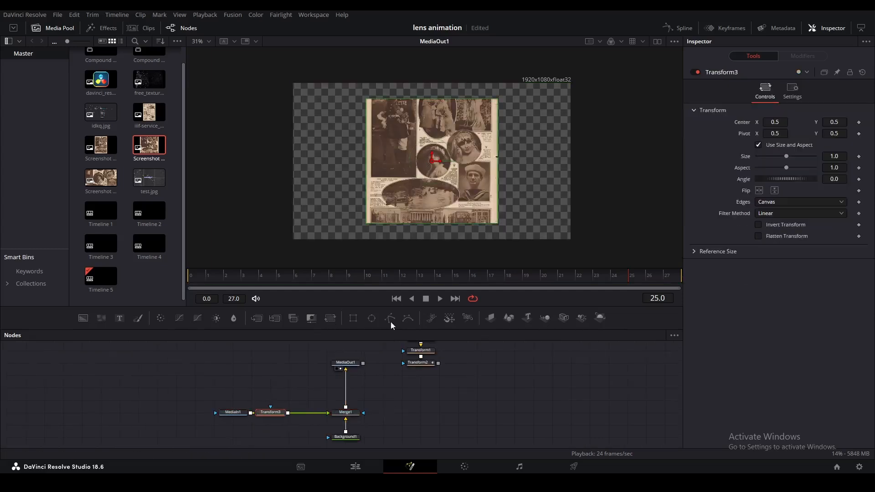
pyautogui.moveTo(492, 226); pyautogui.dragTo(530, 260)
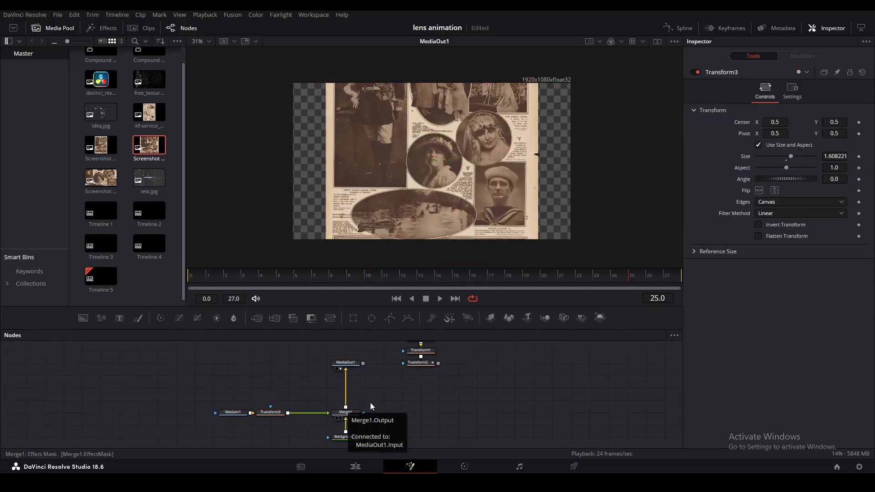
# Step: Insert a VariBlur node between Merge1 and MediaOut1
pyautogui.hotkey('shift', 'space')
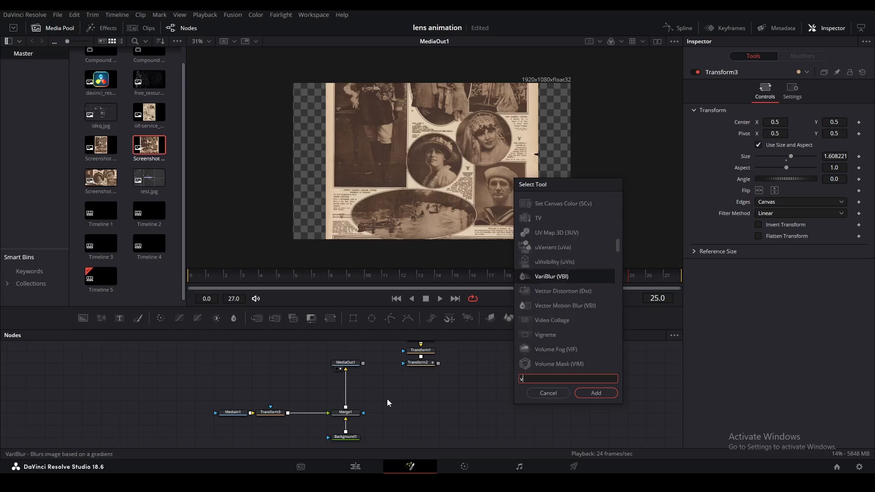
pyautogui.write('vari')
pyautogui.press('Return')
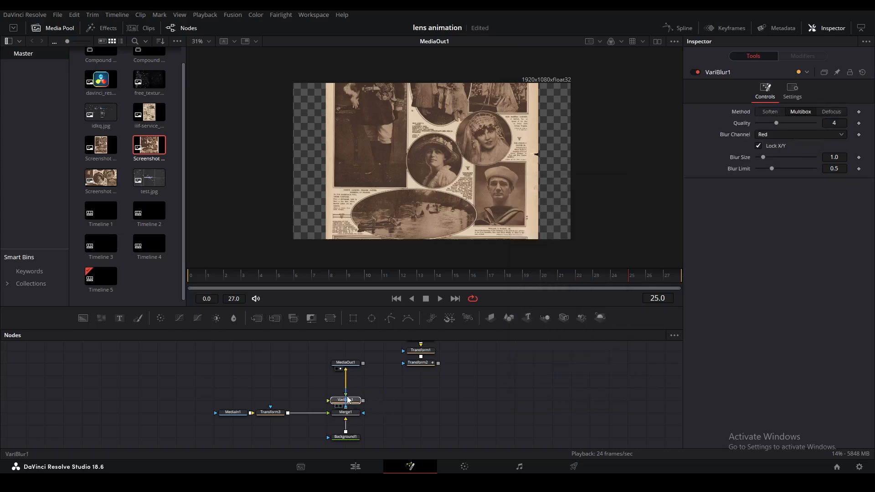
# Step: Configure the VariBlur with the Soften method, quality 8, Luma blur channel and a blur size of about 9.06
pyautogui.moveTo(764, 158); pyautogui.dragTo(811, 158)
pyautogui.click(791, 132)
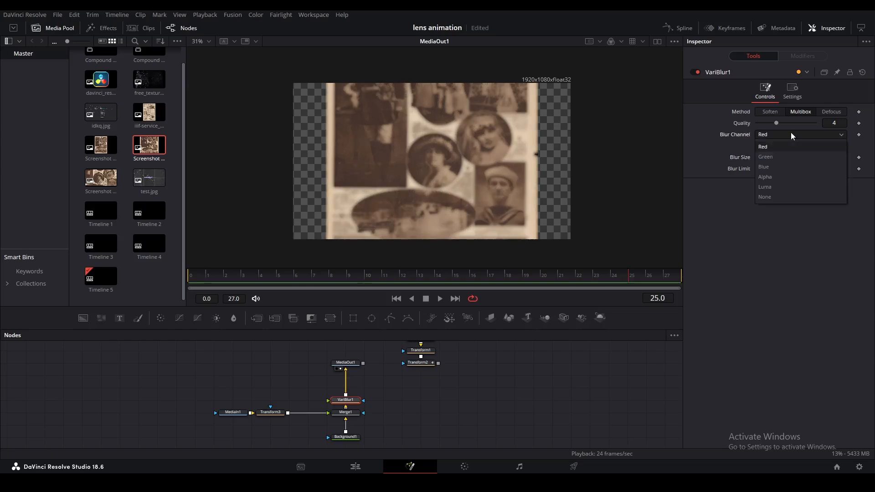
pyautogui.click(778, 187)
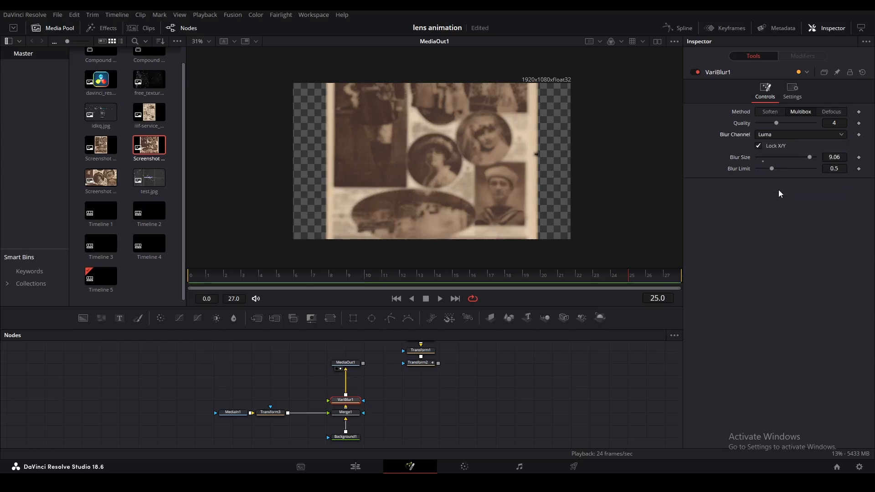
pyautogui.click(770, 111)
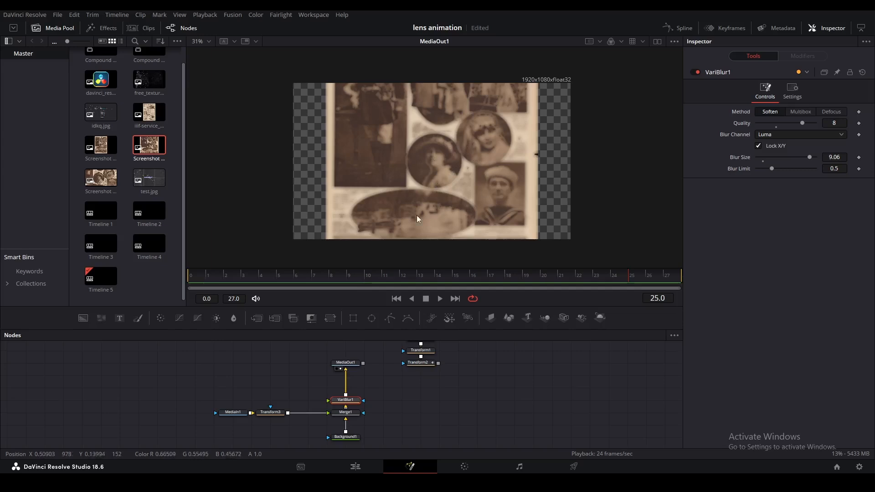
# Step: Add a third Background node beside VariBlur1 and show it in a second viewer next to the final output
pyautogui.moveTo(345, 400); pyautogui.dragTo(345, 387)
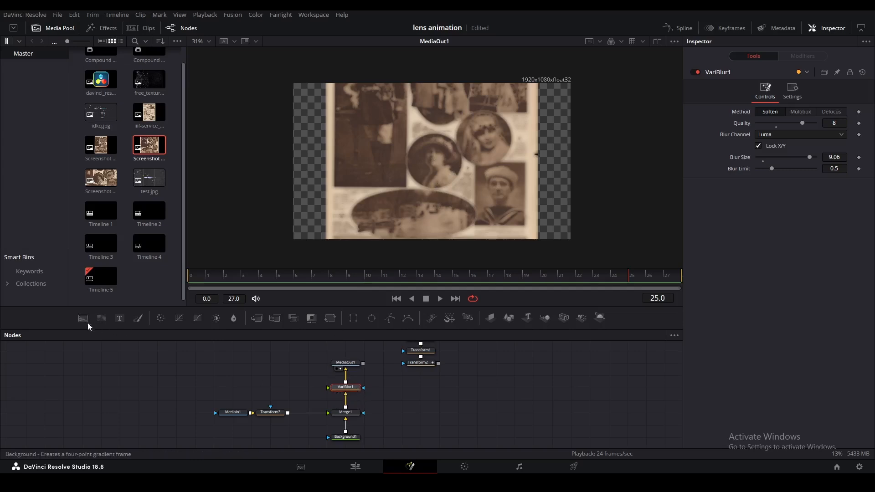
pyautogui.moveTo(84, 320); pyautogui.dragTo(249, 392)
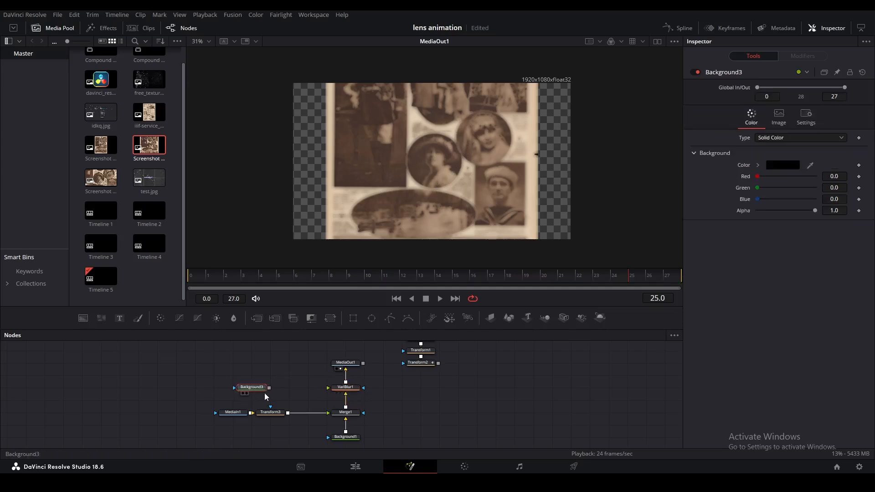
pyautogui.click(657, 41)
pyautogui.press('1')
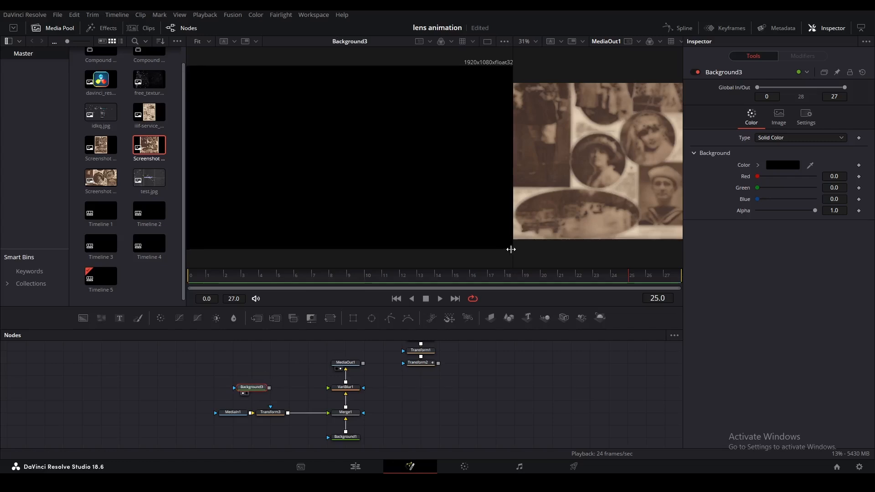
pyautogui.moveTo(514, 249); pyautogui.dragTo(466, 246)
# Step: Change Background3 from a solid color to a radial gradient
pyautogui.click(800, 138)
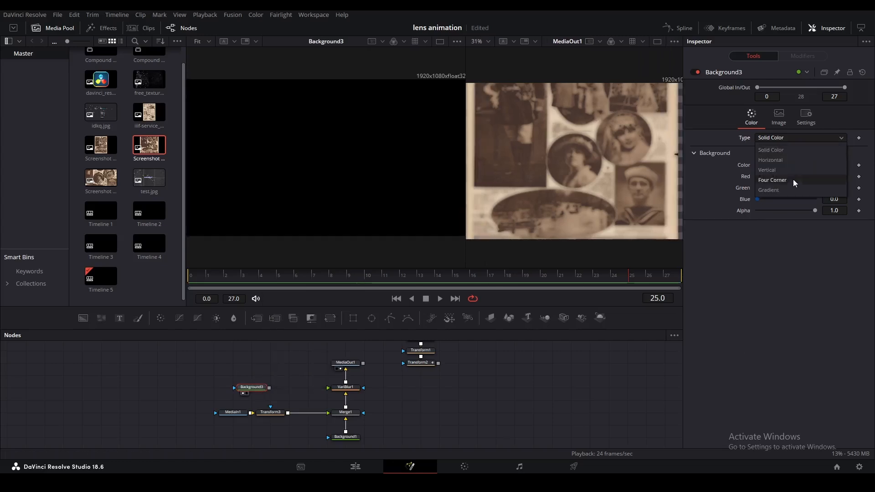
pyautogui.click(788, 188)
pyautogui.click(799, 165)
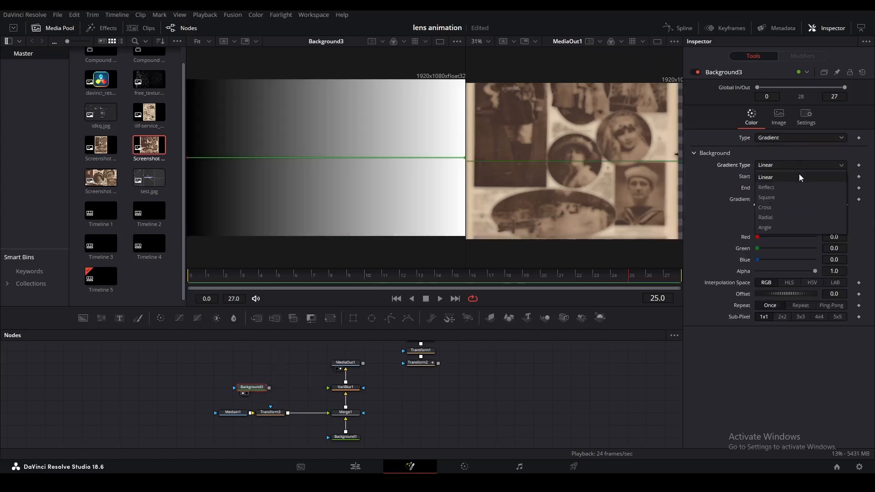
pyautogui.click(787, 215)
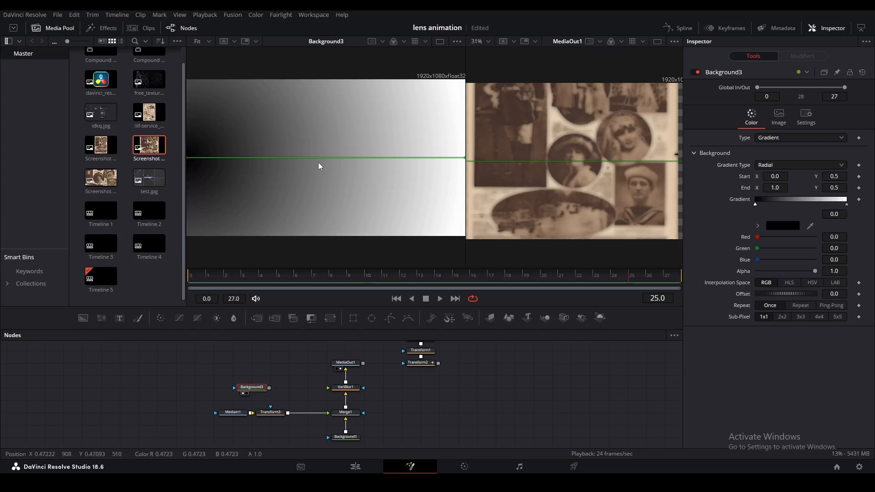
# Step: Center the radial gradient's start in the frame with its black stop at about 0.09, and feed the gradient into VariBlur1
pyautogui.hotkey('ctrl', 'g')
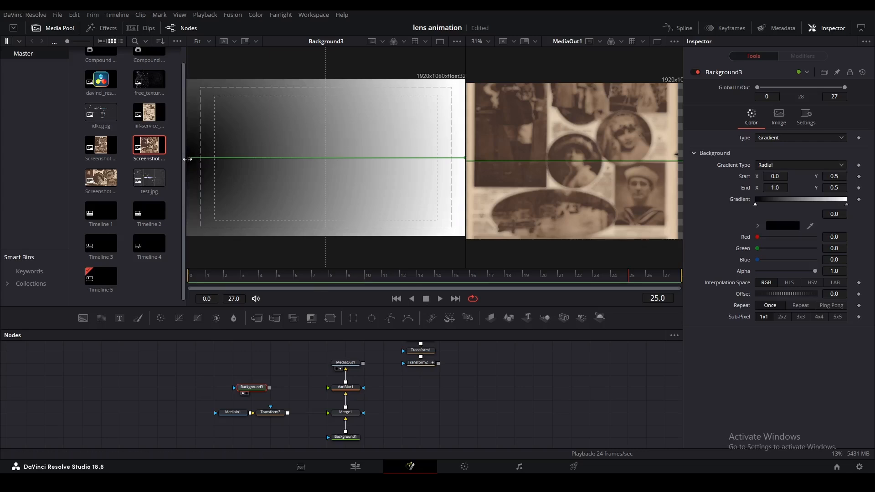
pyautogui.moveTo(189, 158); pyautogui.dragTo(336, 159)
pyautogui.scroll(10, 328, 158)
pyautogui.scroll(-10, 363, 173)
pyautogui.moveTo(755, 204); pyautogui.dragTo(764, 207)
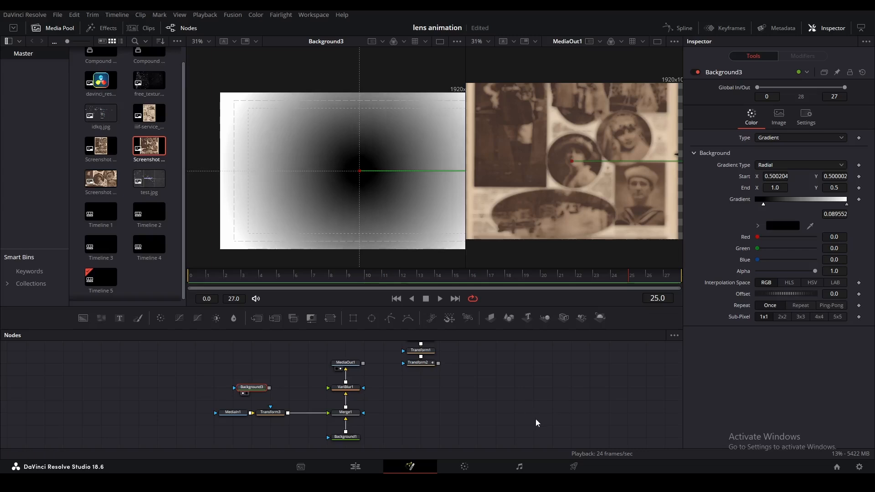
pyautogui.moveTo(271, 388); pyautogui.dragTo(344, 388)
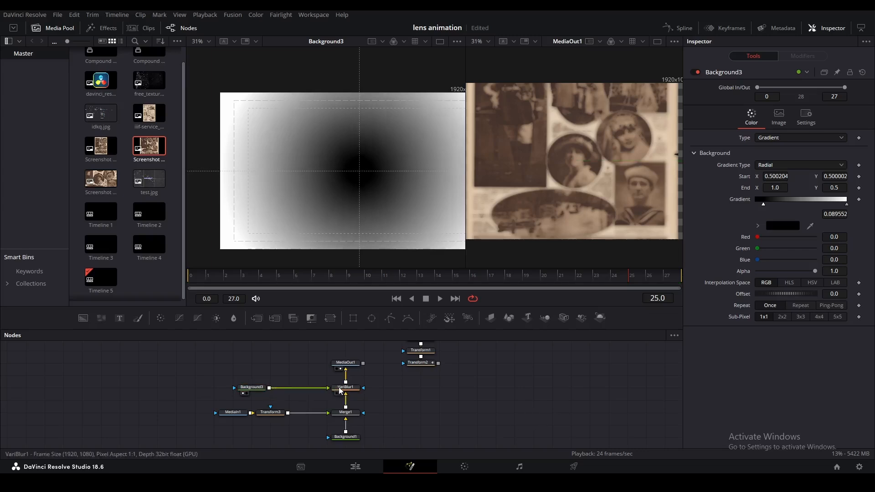
# Step: Merge VariBlur1 over a new Background node and make that background transparent with alpha 0
pyautogui.moveTo(465, 249); pyautogui.dragTo(291, 182)
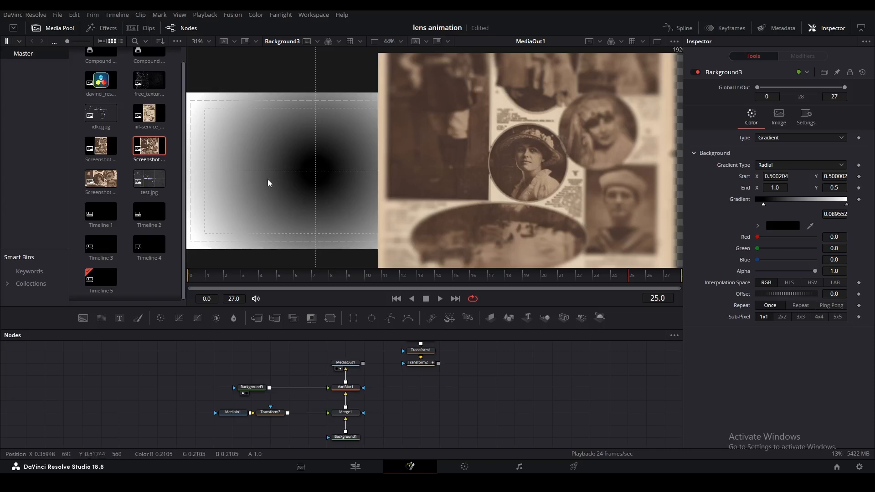
pyautogui.scroll(2, 379, 410)
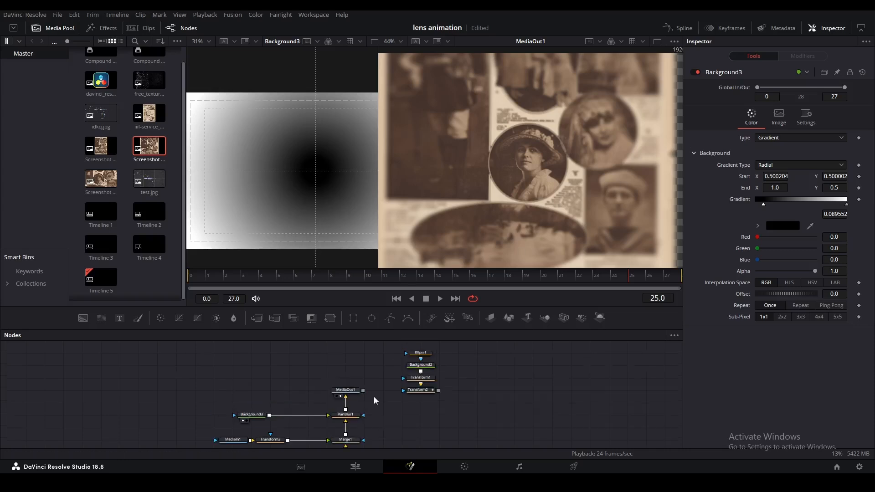
pyautogui.moveTo(359, 393); pyautogui.dragTo(359, 367)
pyautogui.click(346, 388)
pyautogui.scroll(-2, 346, 388)
pyautogui.moveTo(83, 318); pyautogui.dragTo(408, 390)
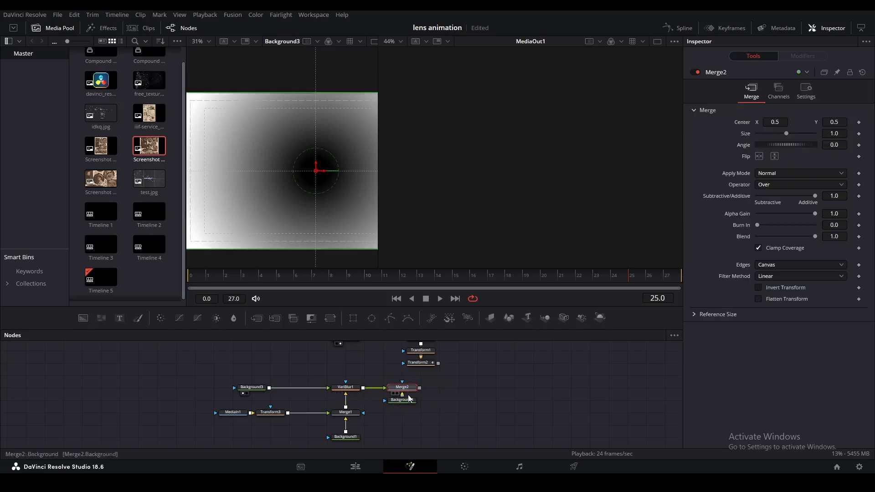
pyautogui.click(393, 401)
pyautogui.moveTo(815, 210); pyautogui.dragTo(752, 212)
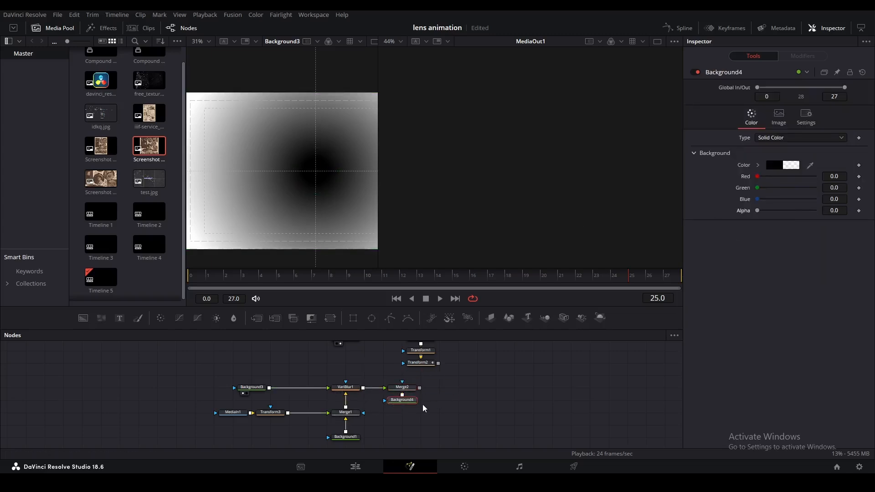
# Step: Connect the Ellipse1 chain's Transform2 to Merge2 as its effect mask and route Merge2 into MediaOut1
pyautogui.scroll(2, 424, 408)
pyautogui.moveTo(394, 346); pyautogui.dragTo(463, 416)
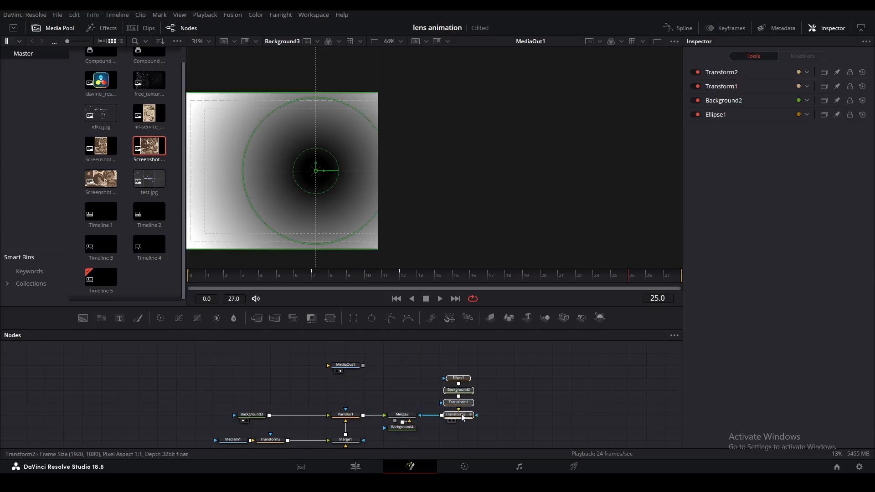
pyautogui.moveTo(404, 427); pyautogui.dragTo(403, 379)
pyautogui.click(415, 359)
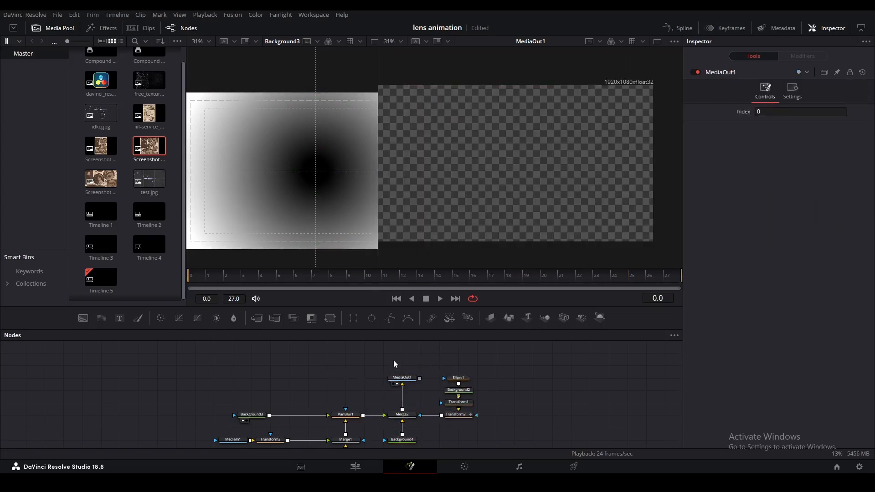
# Step: Play the masked animation and scrub through its opening frames
pyautogui.press('space')
pyautogui.press('space')
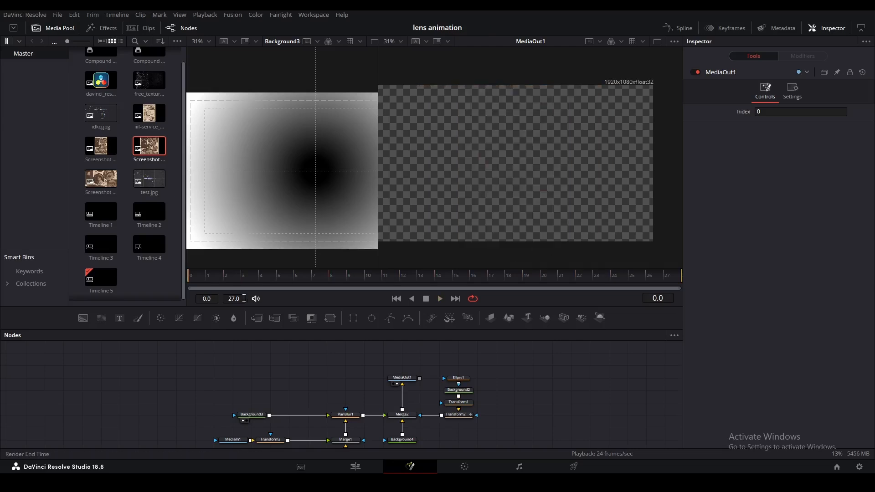
pyautogui.moveTo(213, 280); pyautogui.dragTo(270, 280)
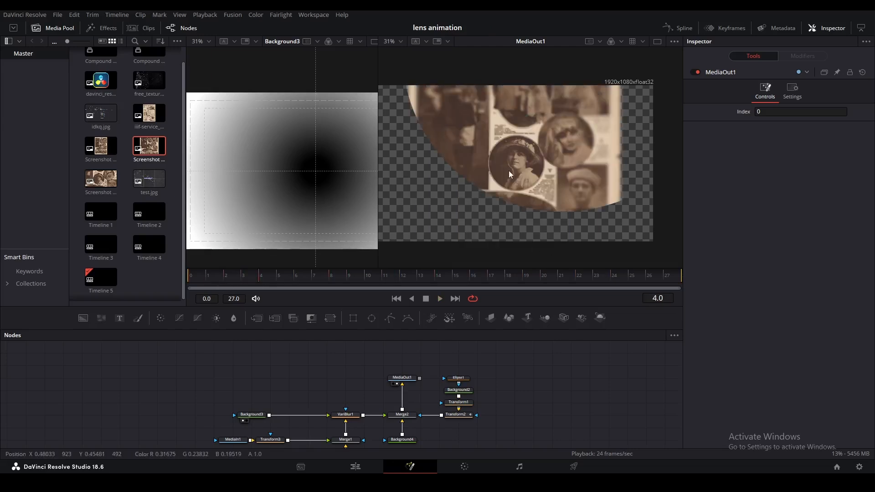
# Step: Insert an instanced copy of Transform2 between Background3 and VariBlur1
pyautogui.click(461, 415)
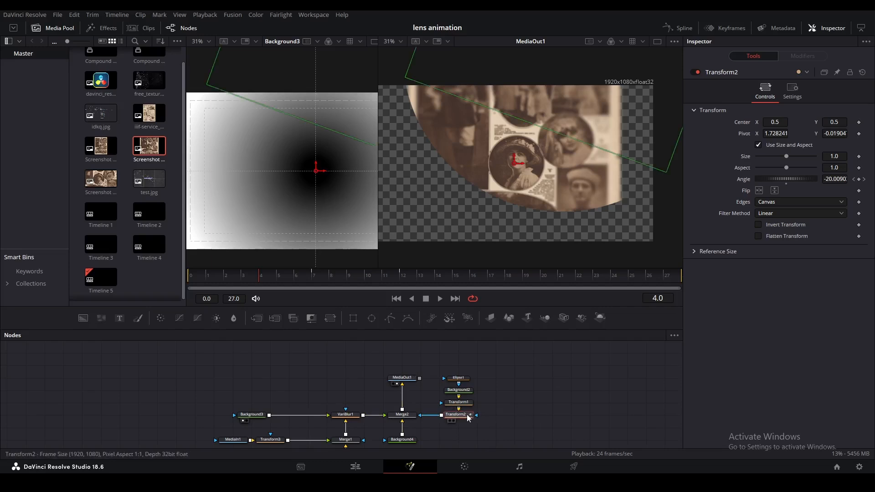
pyautogui.click(296, 398)
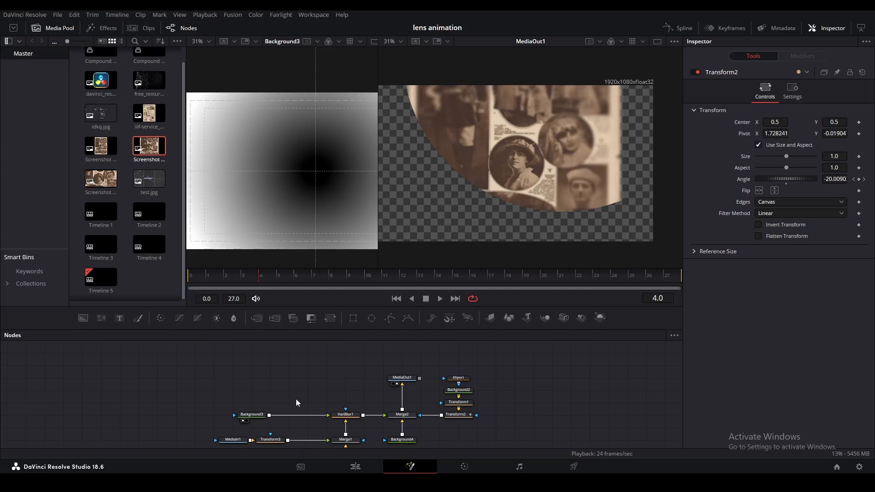
pyautogui.hotkey('ctrl', 'shift', 'v')
pyautogui.moveTo(296, 410); pyautogui.dragTo(316, 417)
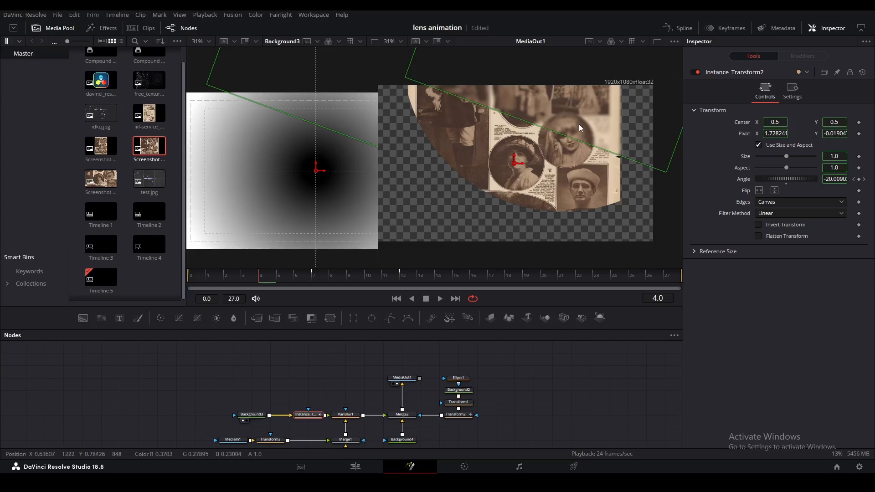
# Step: Play the composition from frame 0 and scrub its opening frames to check how the blur follows the mask
pyautogui.moveTo(281, 272); pyautogui.dragTo(233, 277)
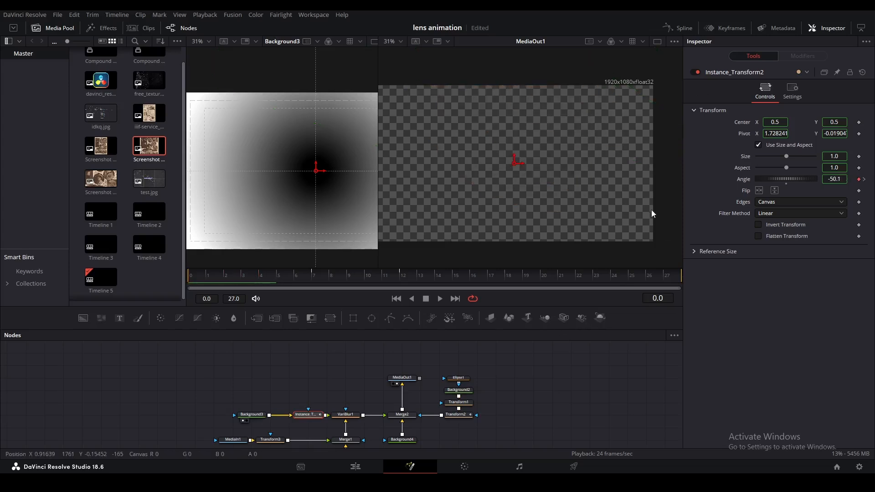
pyautogui.press('space')
pyautogui.press('space')
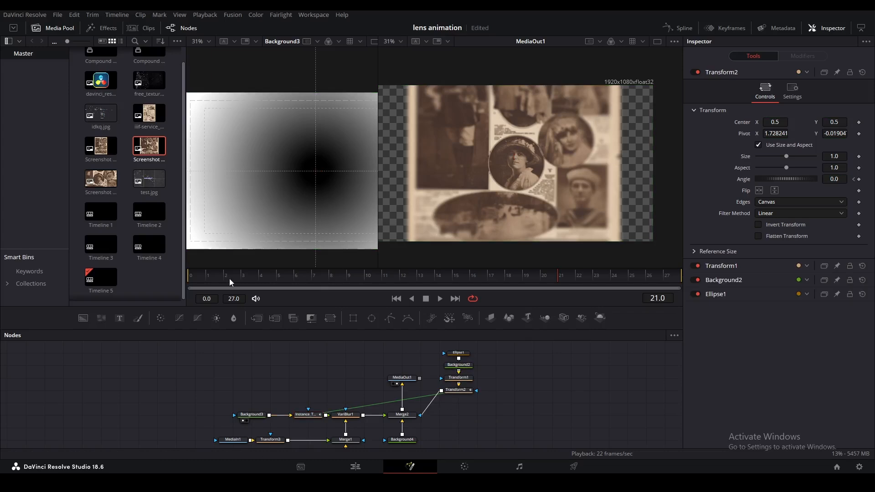
pyautogui.click(213, 275)
pyautogui.moveTo(223, 273); pyautogui.dragTo(280, 272)
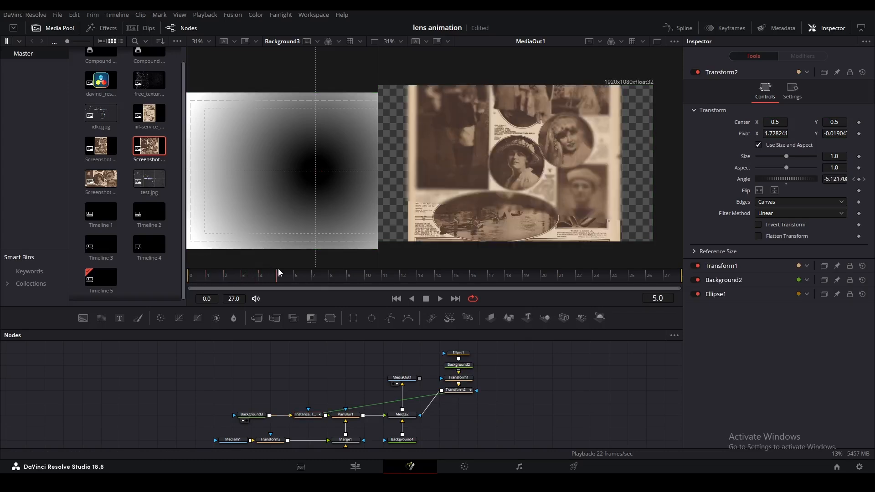
# Step: Insert a Transform node between Background3 and the instanced transform, and enlarge the gradient with it
pyautogui.scroll(3, 497, 211)
pyautogui.scroll(-3, 508, 213)
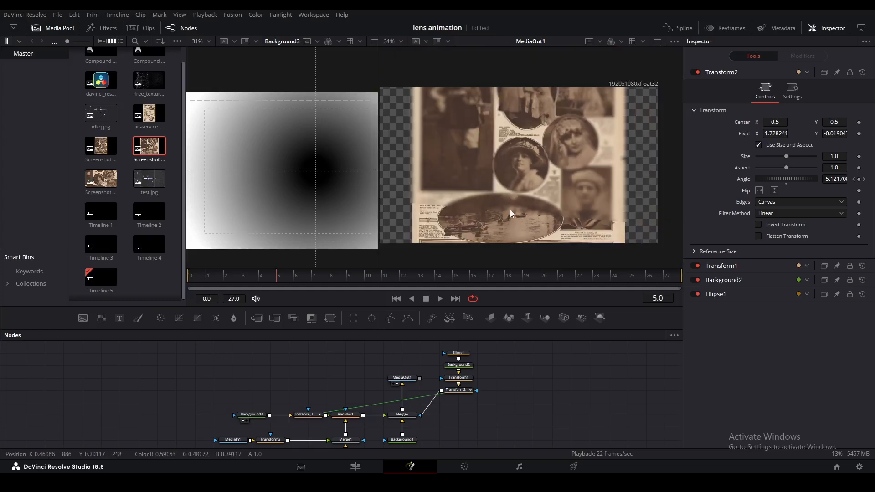
pyautogui.moveTo(255, 417); pyautogui.dragTo(218, 417)
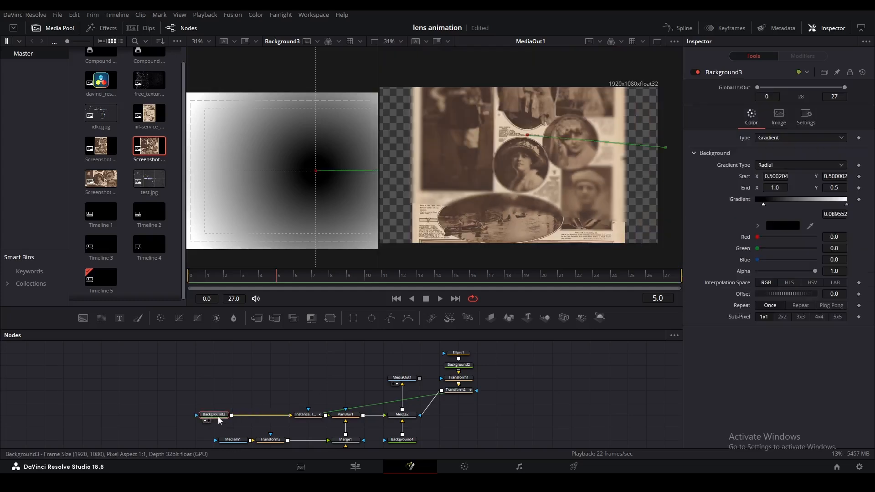
pyautogui.click(326, 324)
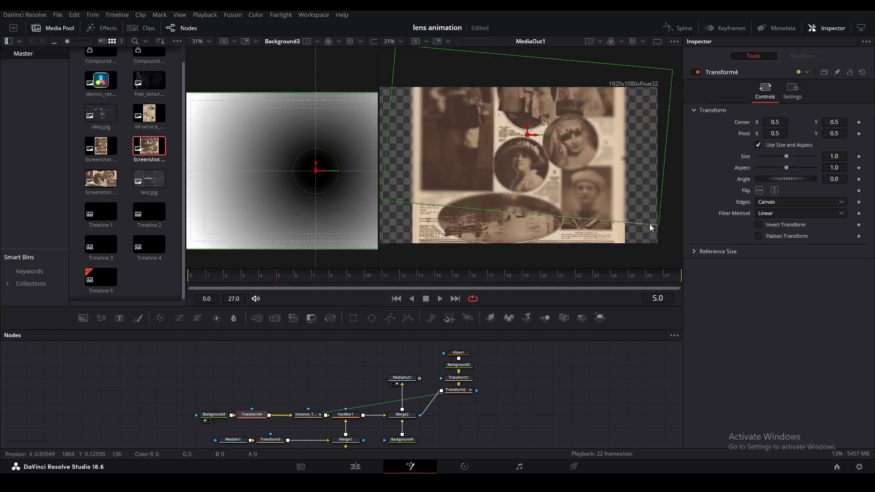
pyautogui.moveTo(707, 259); pyautogui.dragTo(727, 267)
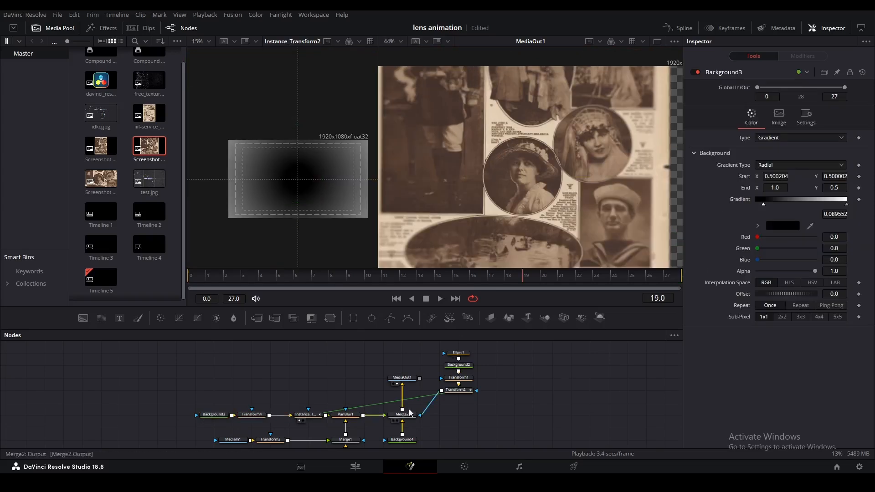
# Step: Move the Merge2, mask and output nodes away from VariBlur1 and route the VariBlur1 connection through a pipe router
pyautogui.moveTo(393, 347); pyautogui.dragTo(499, 444)
pyautogui.moveTo(403, 418); pyautogui.dragTo(402, 354)
pyautogui.click(444, 398)
pyautogui.moveTo(444, 398); pyautogui.dragTo(463, 408)
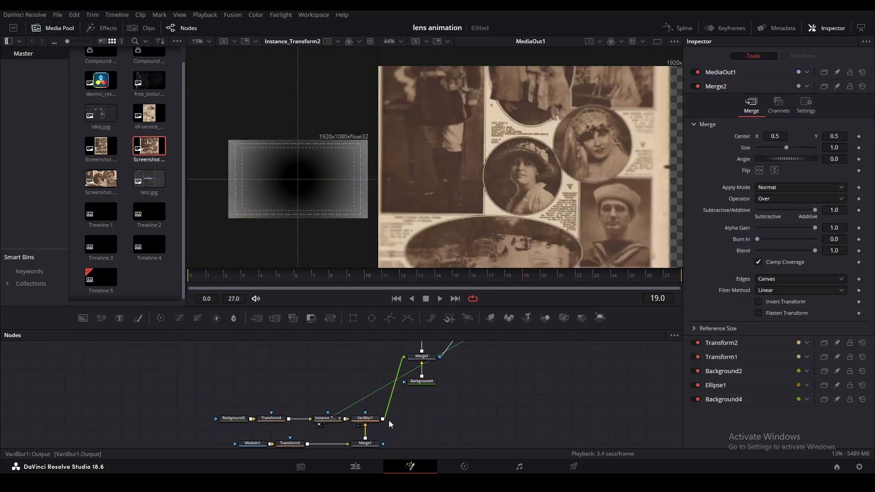
pyautogui.keyDown('alt'); pyautogui.click(391, 395); pyautogui.keyUp('alt')
pyautogui.moveTo(390, 397); pyautogui.dragTo(365, 356)
pyautogui.scroll(-4, 415, 412)
pyautogui.scroll(4, 417, 405)
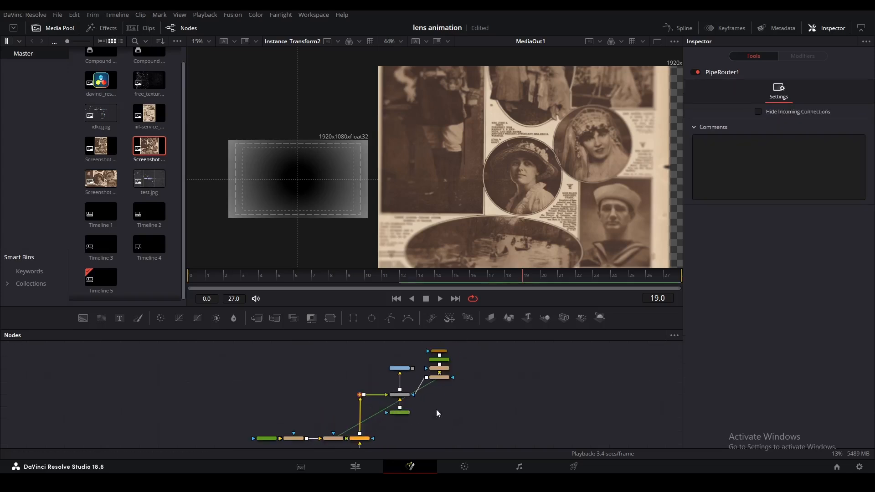
# Step: Insert a vzn_DisplacerPro node between VariBlur1 and the pipe router
pyautogui.hotkey('ctrl', 'a')
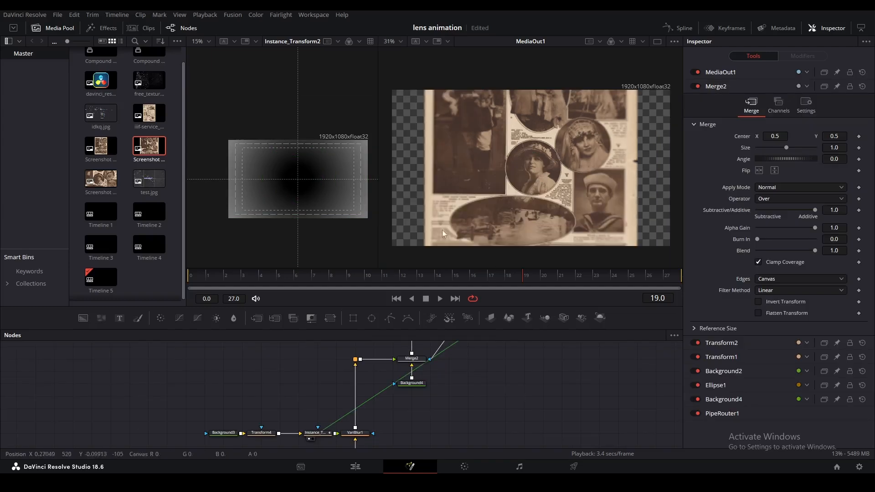
pyautogui.hotkey('ctrl', 's')
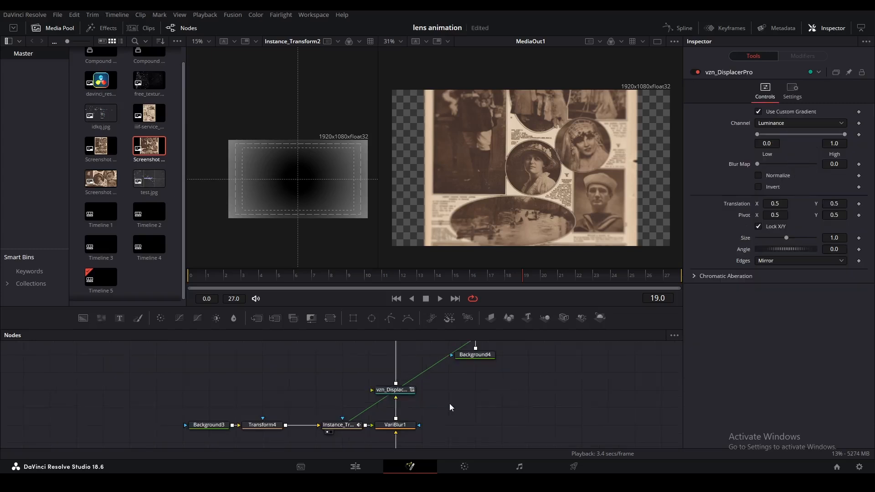
pyautogui.scroll(-3, 420, 386)
pyautogui.moveTo(406, 388); pyautogui.dragTo(406, 376)
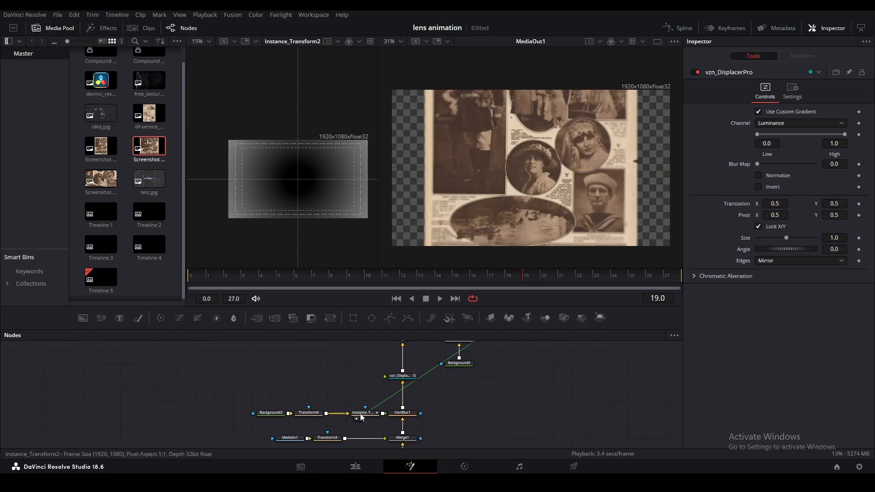
# Step: Feed a duplicate of Background3 into vzn_DisplacerPro and set the displacer's size to about 1.906
pyautogui.moveTo(234, 392); pyautogui.dragTo(274, 417)
pyautogui.hotkey('ctrl', 'v')
pyautogui.moveTo(288, 376); pyautogui.dragTo(397, 378)
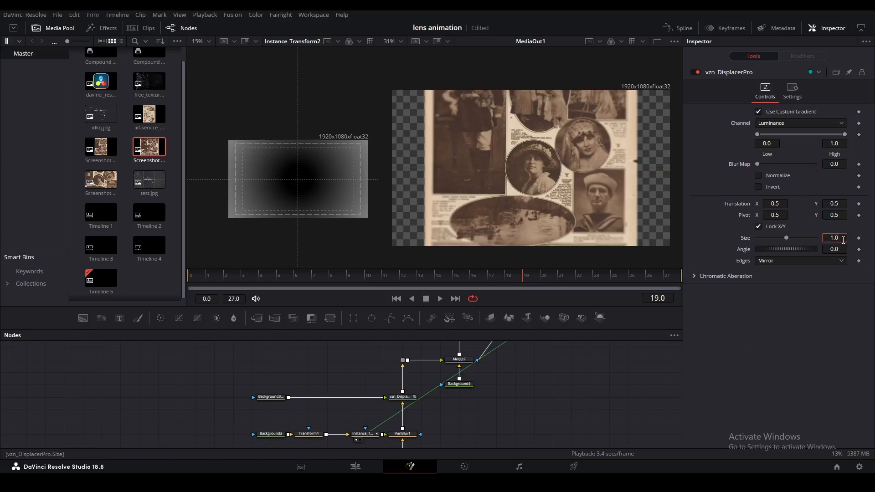
pyautogui.write('6')
pyautogui.press('Return')
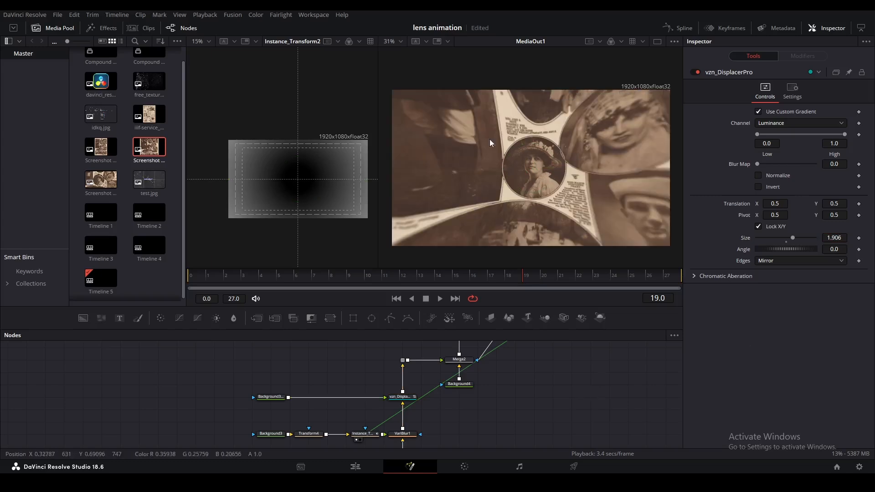
# Step: Preview Background3_1, and insert a Transform node and an instance of Instance_Transform2 between it and vzn_DisplacerPro
pyautogui.click(280, 397)
pyautogui.press('1')
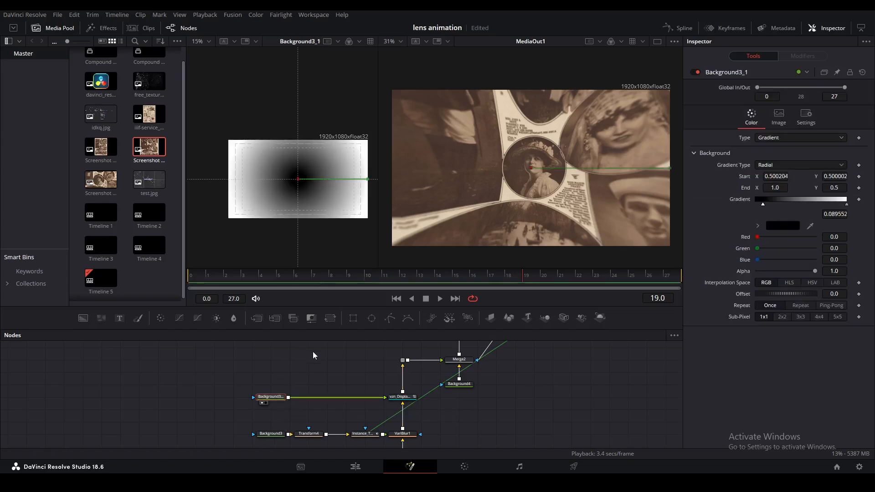
pyautogui.click(331, 318)
pyautogui.click(369, 430)
pyautogui.hotkey('ctrl', 'c')
pyautogui.click(358, 362)
pyautogui.hotkey('ctrl', 'shift', 'v')
pyautogui.moveTo(357, 367); pyautogui.dragTo(362, 390)
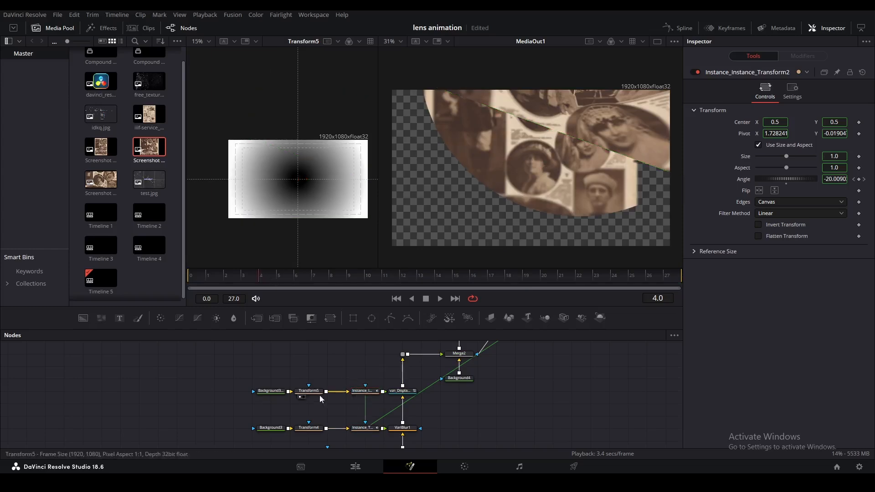
# Step: Scale Transform5 to a size of about 2.065 and play the animation from frame 0
pyautogui.click(318, 392)
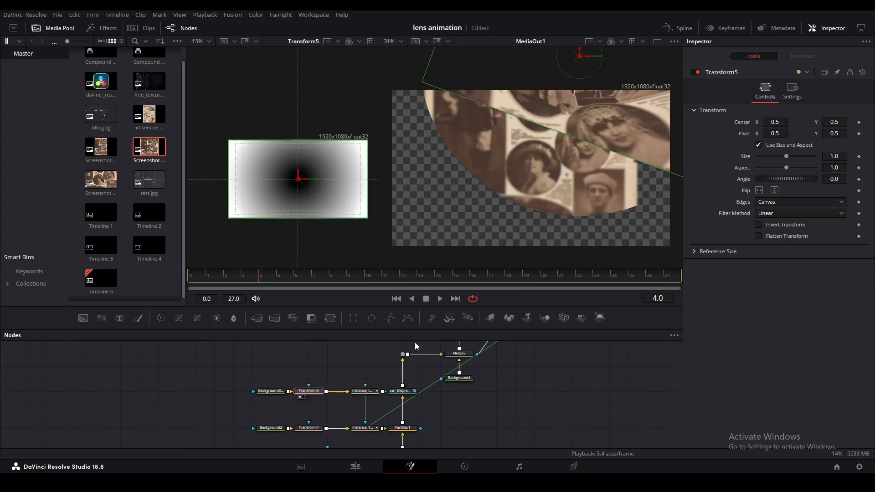
pyautogui.scroll(-2, 496, 181)
pyautogui.moveTo(581, 171); pyautogui.dragTo(649, 224)
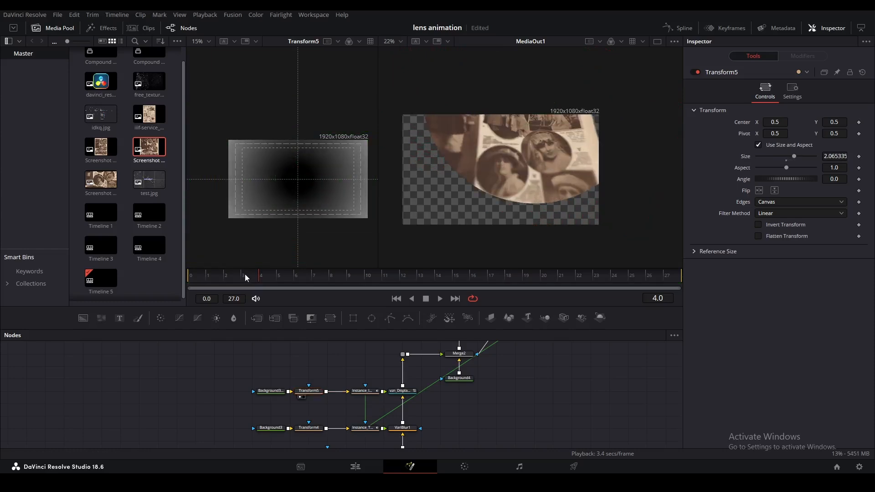
pyautogui.moveTo(245, 274); pyautogui.dragTo(166, 291)
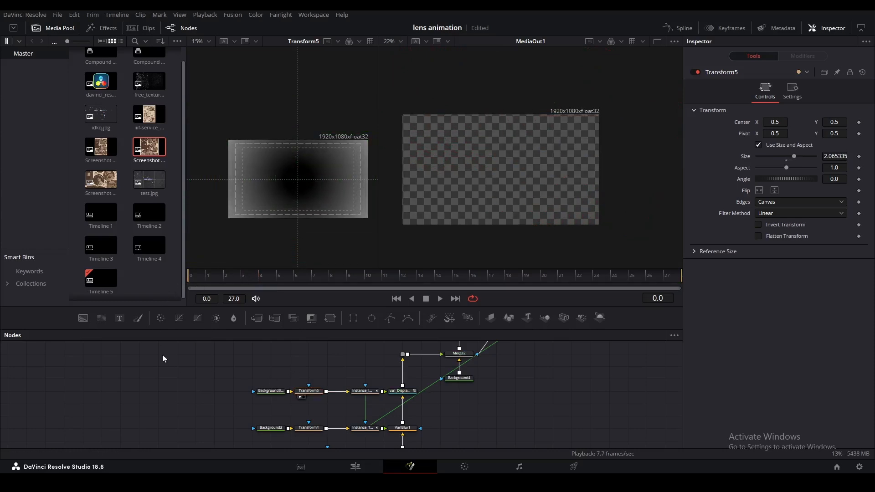
pyautogui.press('space')
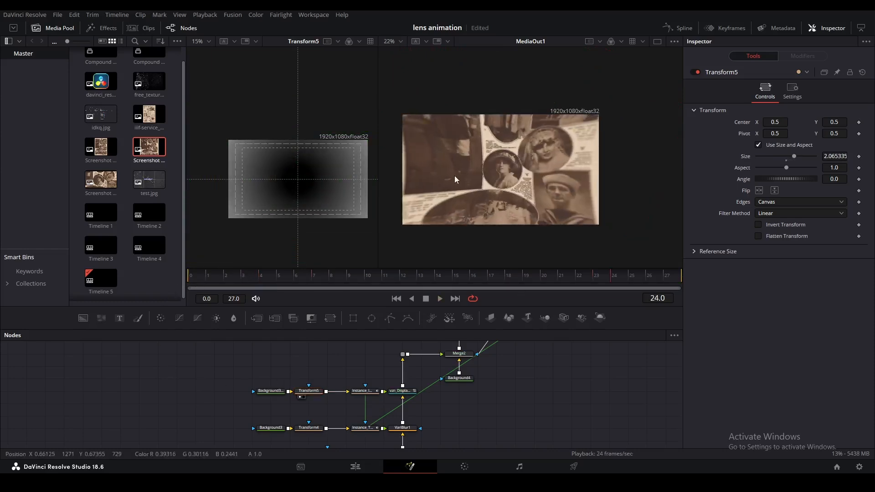
# Step: Add a new Background node merged over Merge2, just before MediaOut1
pyautogui.scroll(2, 452, 389)
pyautogui.scroll(2, 479, 389)
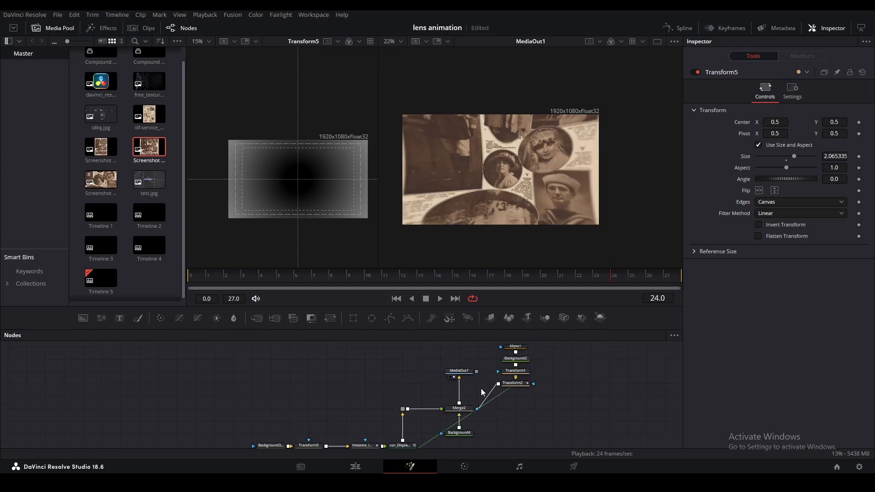
pyautogui.moveTo(458, 370); pyautogui.dragTo(458, 358)
pyautogui.moveTo(83, 318); pyautogui.dragTo(458, 384)
pyautogui.moveTo(380, 385); pyautogui.dragTo(360, 386)
# Step: Mask Background5 with a non-solid ellipse about 0.487 wide and high, with a border width of about 0.0571
pyautogui.click(371, 317)
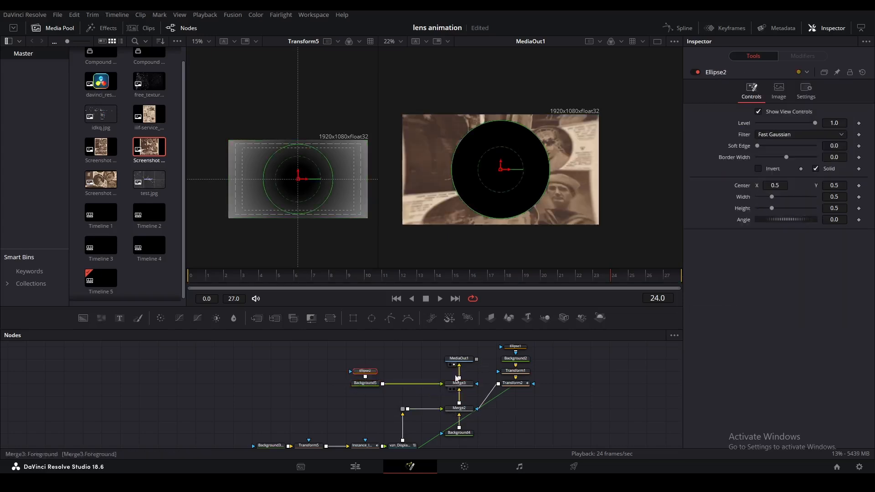
pyautogui.click(816, 169)
pyautogui.moveTo(835, 157); pyautogui.dragTo(858, 157)
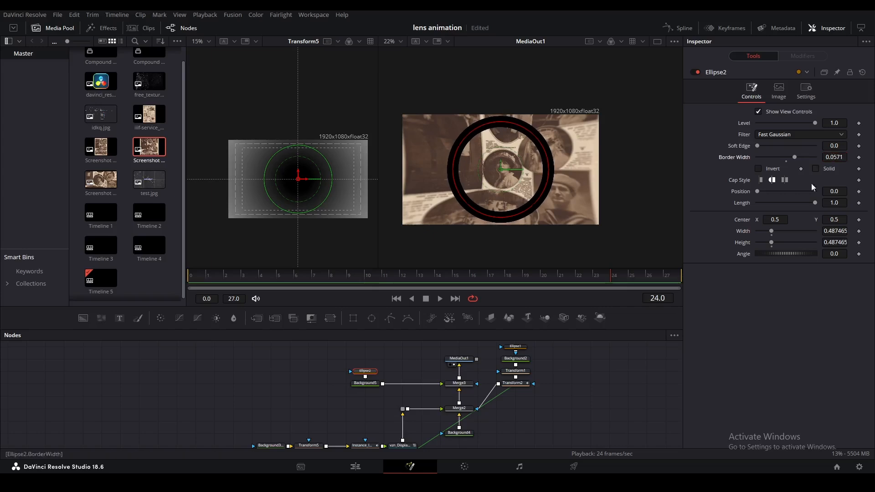
# Step: Insert a Transform node after Background5, go to frame 11 and move the ring's nodes away from Merge3
pyautogui.click(365, 384)
pyautogui.click(331, 318)
pyautogui.click(382, 276)
pyautogui.moveTo(327, 357); pyautogui.dragTo(351, 388)
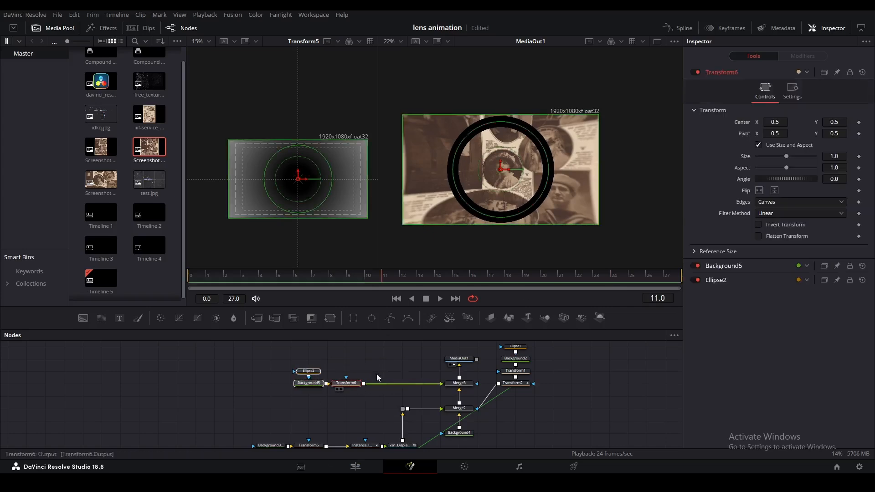
# Step: Insert an instance of Transform2 between Transform6 and Merge3, and check the ring at frame 3
pyautogui.click(515, 384)
pyautogui.hotkey('ctrl', 'c')
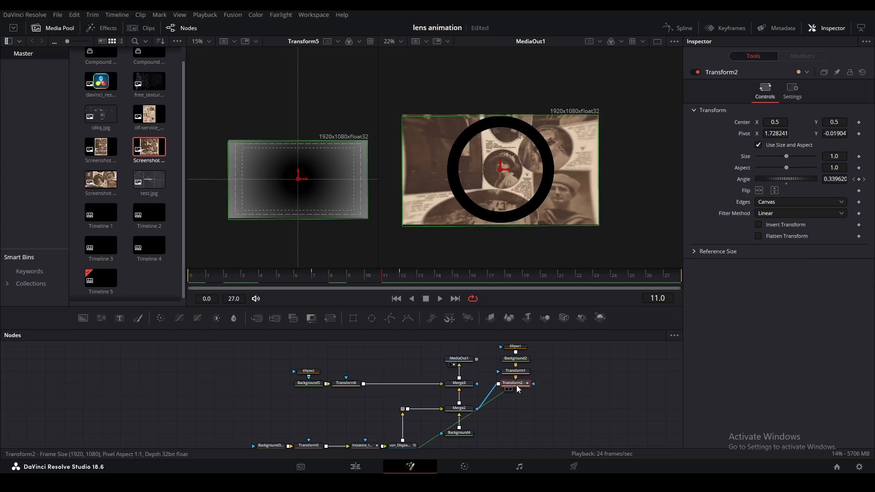
pyautogui.click(388, 364)
pyautogui.hotkey('ctrl', 'shift', 'v')
pyautogui.moveTo(388, 361); pyautogui.dragTo(389, 385)
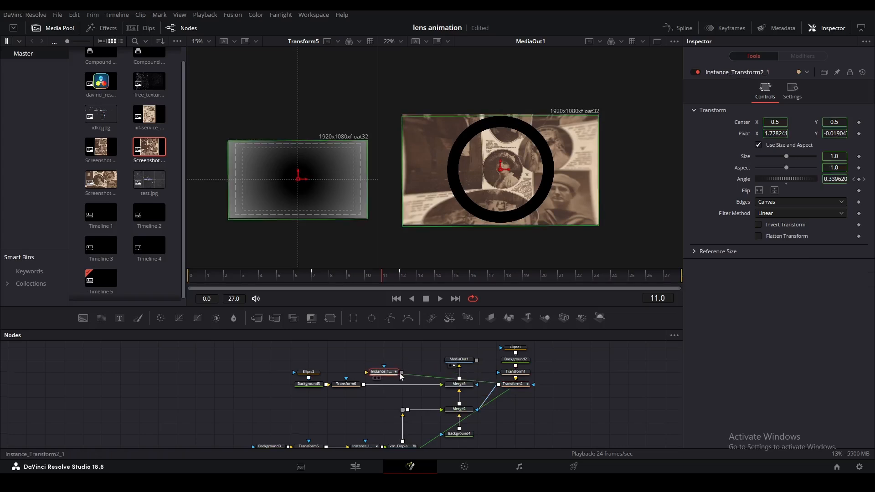
pyautogui.click(242, 278)
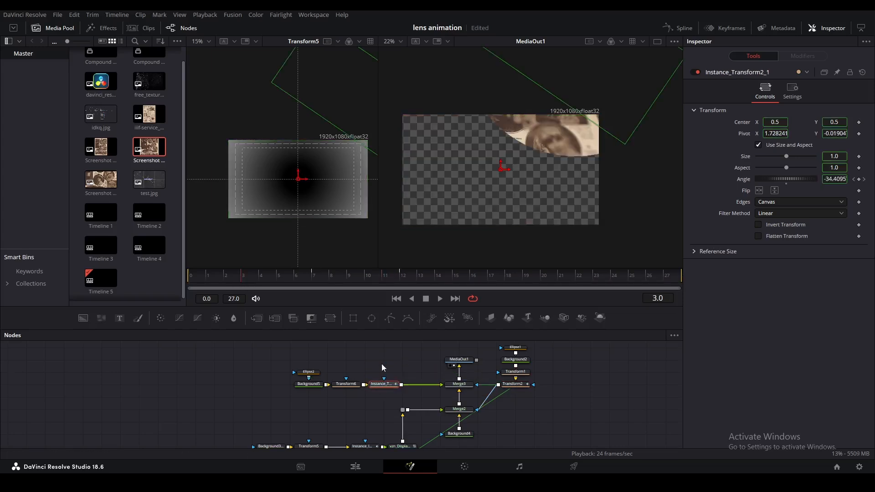
# Step: Scale the ring up with Transform6 until it frames the photo page, and set Ellipse2's border width to 0.068 and soft edge to 0.0089
pyautogui.click(346, 384)
pyautogui.moveTo(625, 143); pyautogui.dragTo(723, 240)
pyautogui.click(308, 372)
pyautogui.moveTo(835, 158)
pyautogui.mouseDown()
pyautogui.moveTo(855, 157)
pyautogui.moveTo(841, 146)
pyautogui.mouseUp()
pyautogui.click(435, 276)
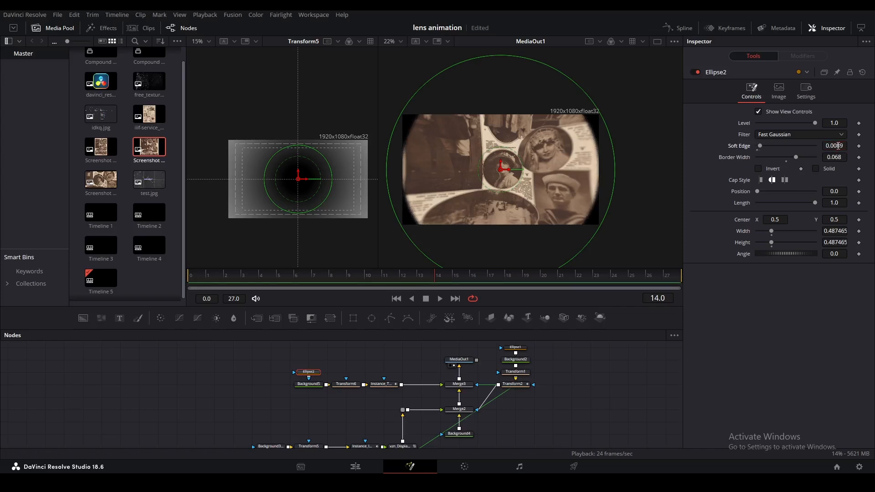
# Step: At frame 0, set the angle of Instance_Transform2_1 to -53.0
pyautogui.press('Home')
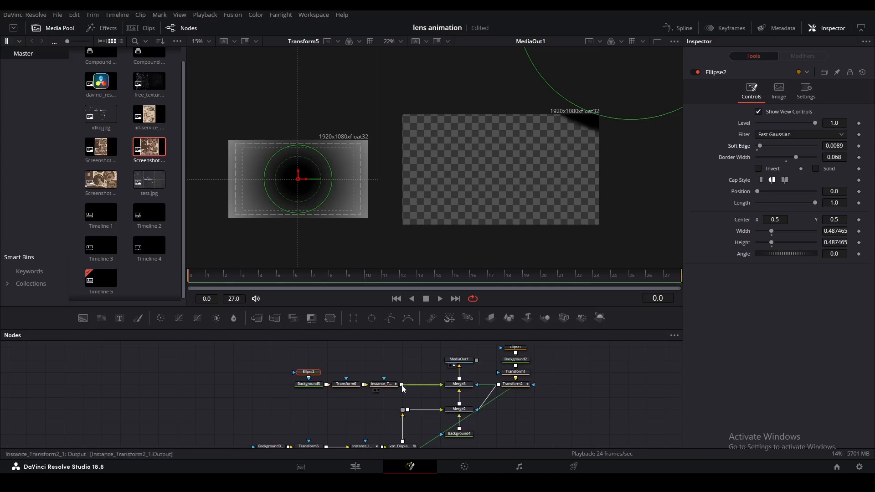
pyautogui.click(383, 384)
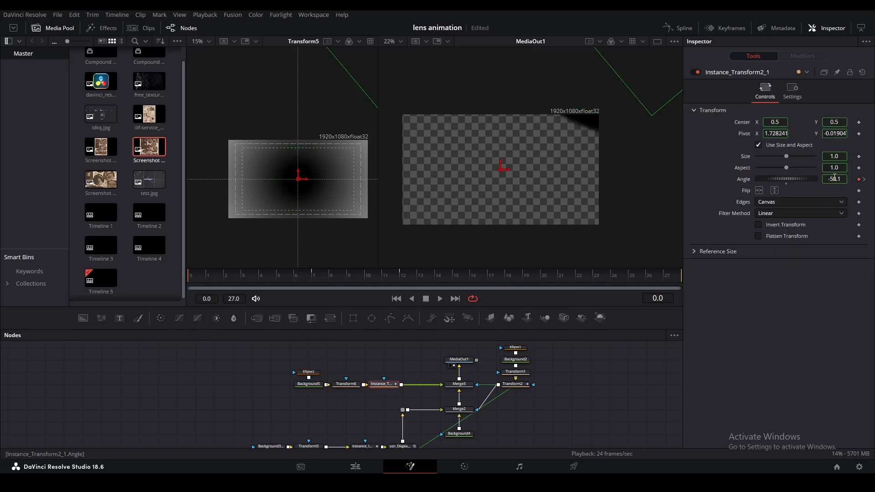
pyautogui.moveTo(835, 177)
pyautogui.mouseDown()
pyautogui.moveTo(843, 177)
pyautogui.moveTo(821, 177)
pyautogui.mouseUp()
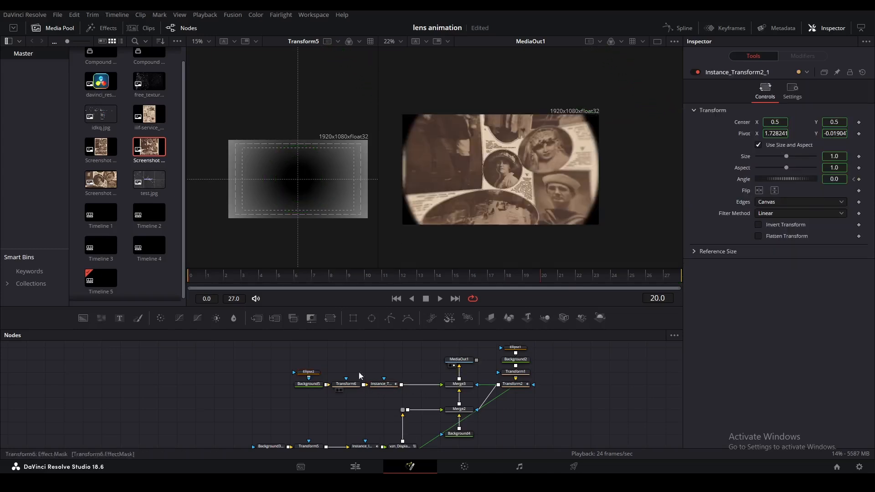
# Step: Enlarge the photo page with Transform3 so the central portrait takes up more of the lens
pyautogui.scroll(-5, 381, 397)
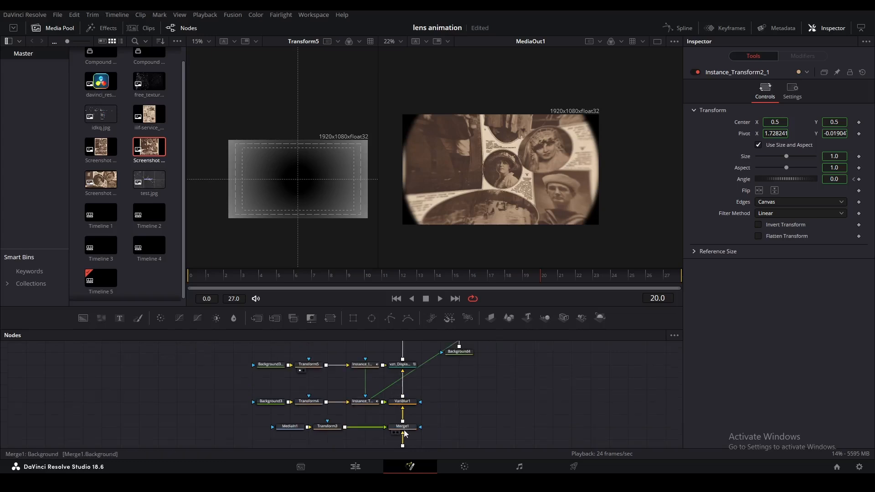
pyautogui.click(327, 372)
pyautogui.moveTo(578, 239); pyautogui.dragTo(600, 254)
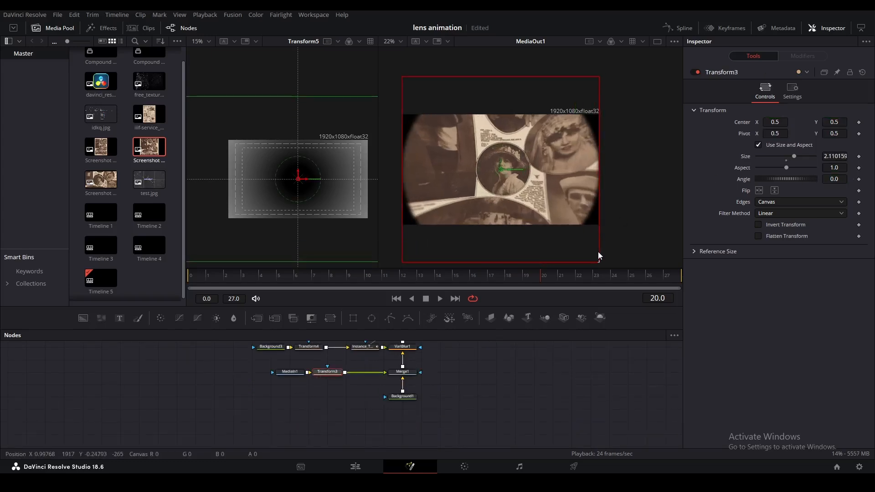
# Step: Add a Prism Blur node between Merge1 and VariBlur1
pyautogui.scroll(3, 378, 414)
pyautogui.scroll(-1, 378, 415)
pyautogui.scroll(2, 427, 395)
pyautogui.moveTo(436, 441); pyautogui.dragTo(227, 389)
pyautogui.moveTo(371, 406); pyautogui.dragTo(371, 423)
pyautogui.hotkey('shift', 'space')
pyautogui.write('pr')
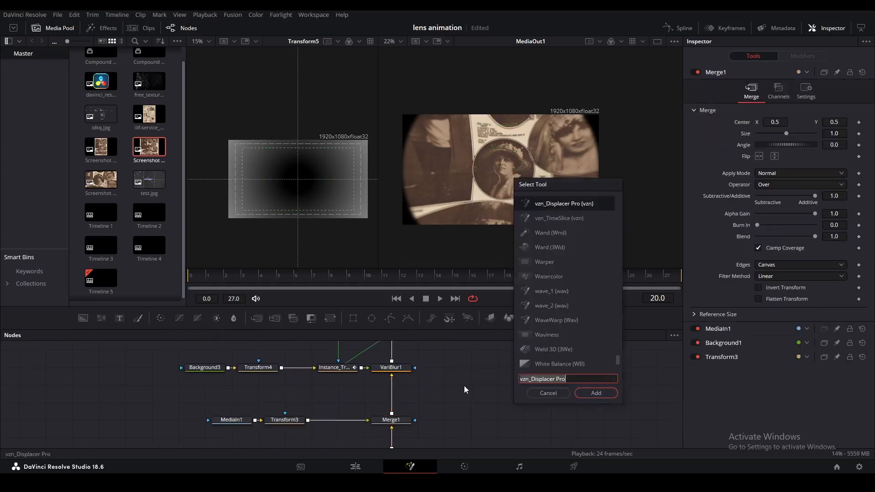
pyautogui.write('ism')
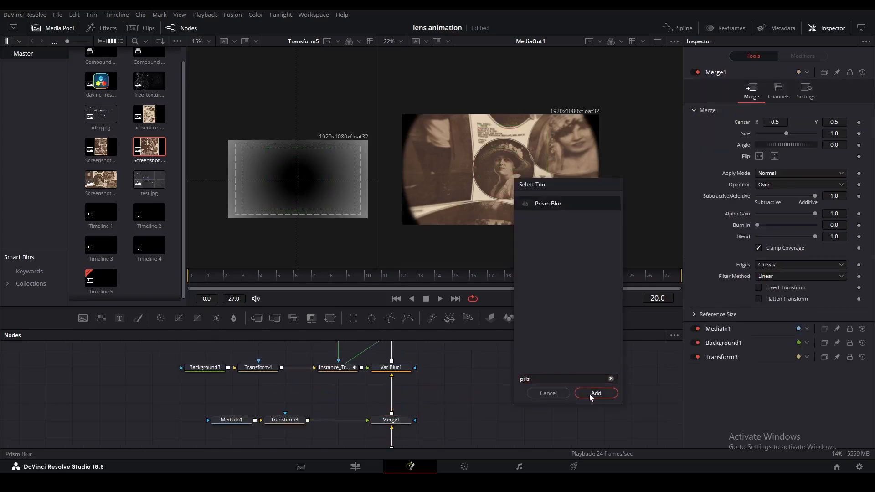
pyautogui.click(593, 392)
# Step: Set PrismBlur1's blur strength to 0.0 and aberration distance to 0.036, and toggle processing of its red channel
pyautogui.moveTo(768, 122); pyautogui.dragTo(553, 147)
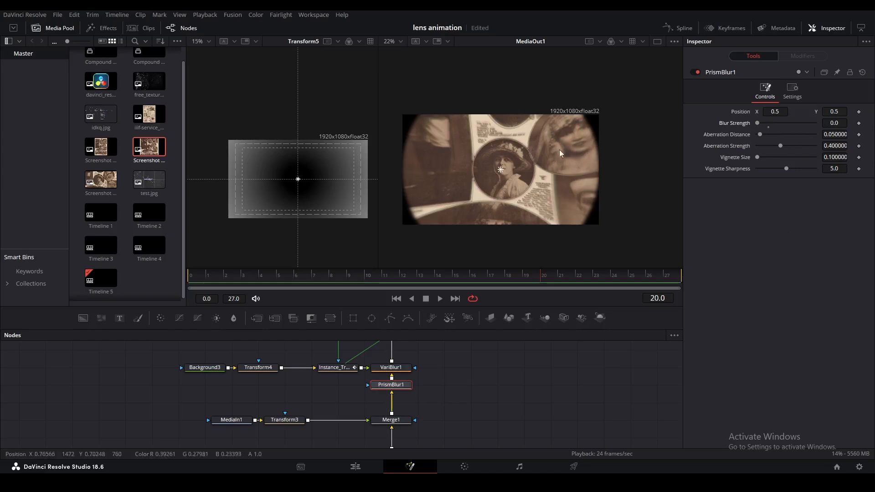
pyautogui.moveTo(839, 134); pyautogui.dragTo(840, 135)
pyautogui.click(789, 98)
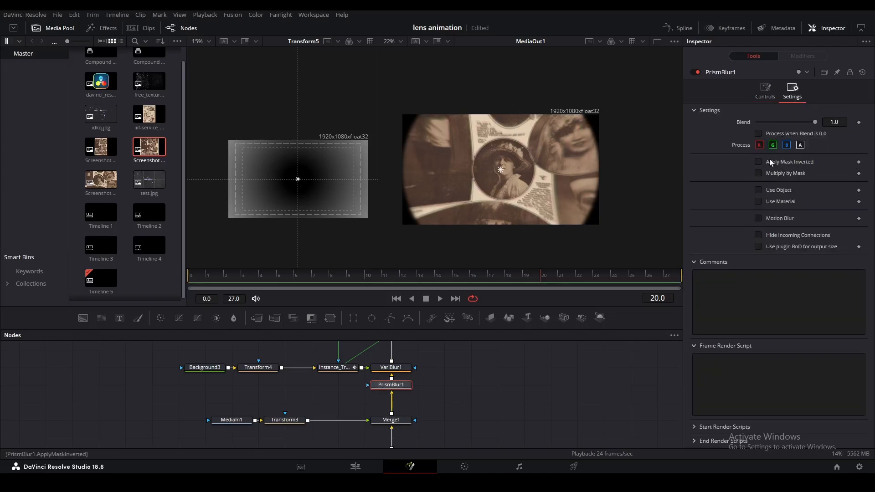
pyautogui.click(760, 145)
pyautogui.scroll(2, 496, 168)
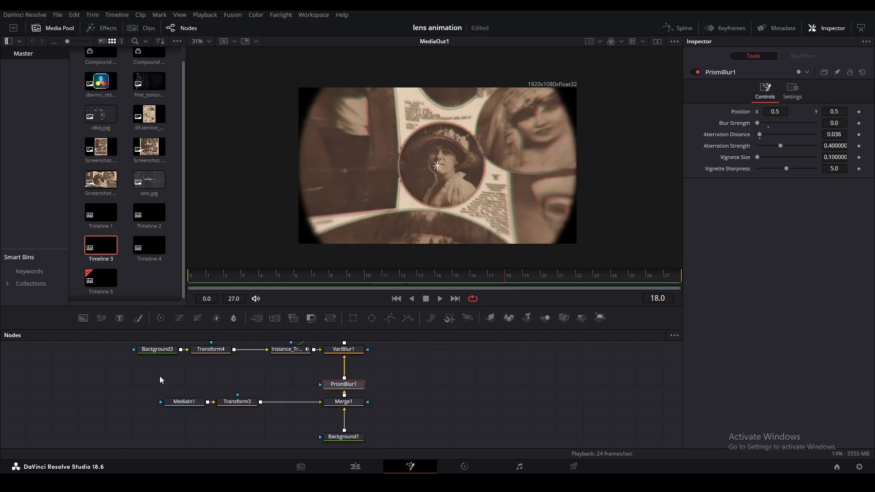
# Step: Add a black Background node merged over PrismBlur1, before VariBlur1, and line the new merge up in the node column
pyautogui.moveTo(149, 384); pyautogui.dragTo(402, 439)
pyautogui.moveTo(356, 387); pyautogui.dragTo(356, 404)
pyautogui.click(391, 372)
pyautogui.moveTo(83, 322); pyautogui.dragTo(349, 397)
pyautogui.moveTo(406, 403); pyautogui.dragTo(385, 394)
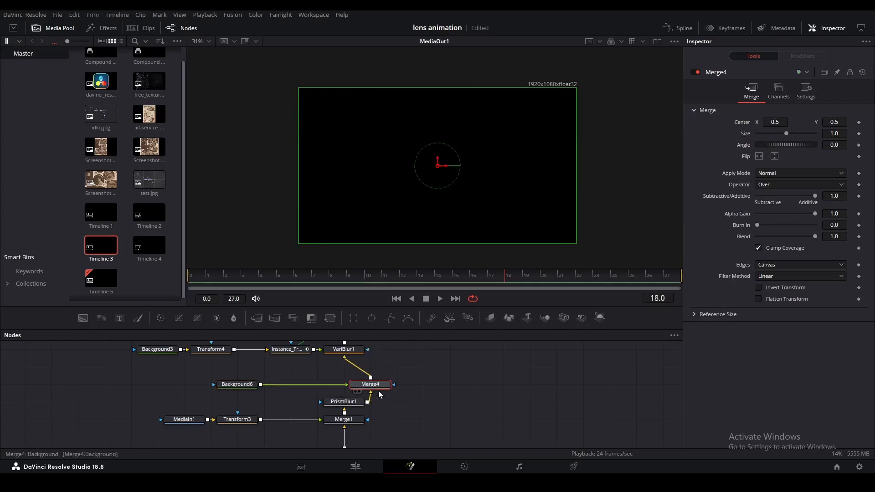
pyautogui.moveTo(385, 393); pyautogui.dragTo(360, 389)
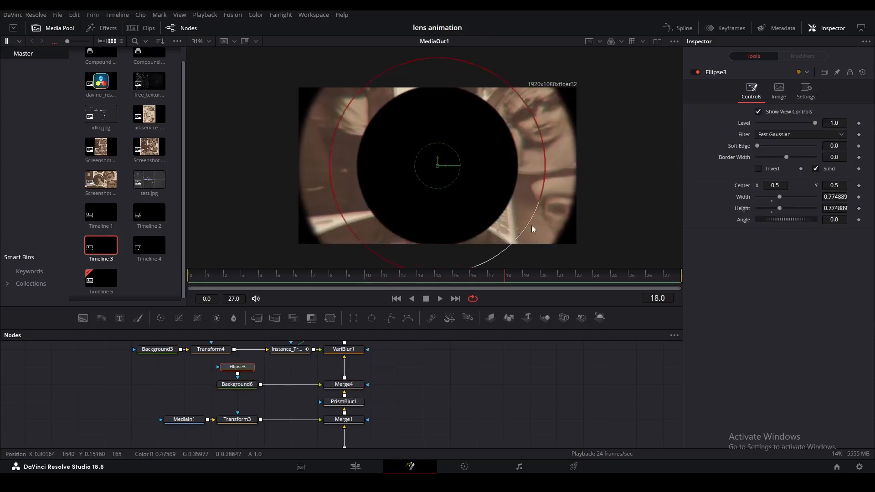
# Step: Mask Background6 with an inverted ellipse about 0.661 wide and high, with soft edge 0.0488 and level 0.551
pyautogui.moveTo(531, 225)
pyautogui.mouseDown()
pyautogui.moveTo(551, 235)
pyautogui.moveTo(537, 225)
pyautogui.mouseUp()
pyautogui.click(759, 168)
pyautogui.moveTo(756, 147); pyautogui.dragTo(771, 147)
pyautogui.moveTo(544, 210); pyautogui.dragTo(526, 202)
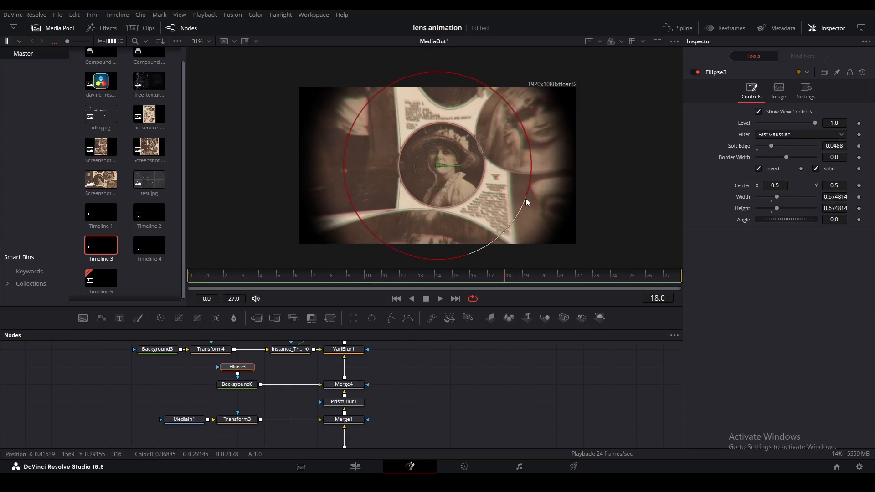
pyautogui.moveTo(810, 123); pyautogui.dragTo(790, 124)
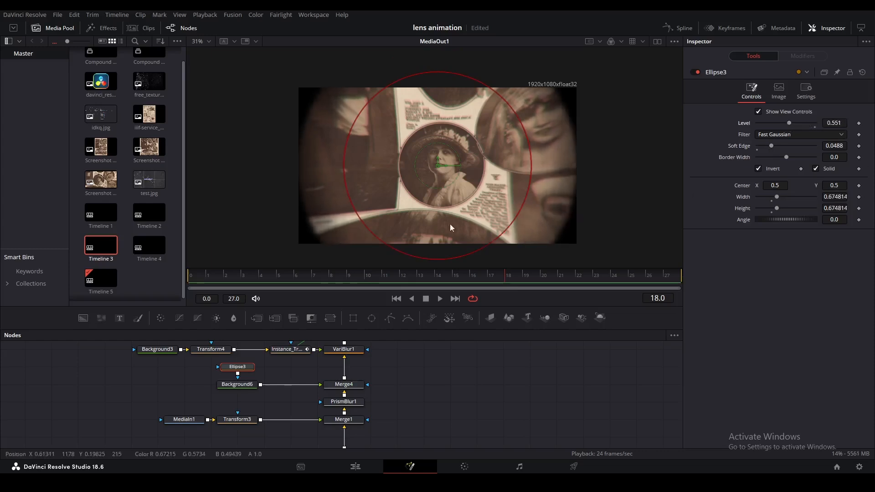
pyautogui.moveTo(506, 233); pyautogui.dragTo(502, 229)
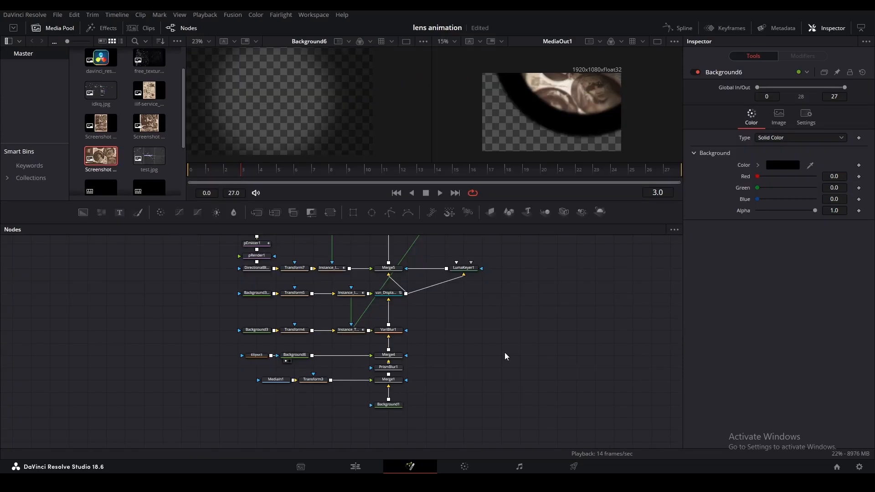
# Step: Insert an instance of Instance_Transform2 before Merge4, and a Transform scaled to about 2.01 right after Background6
pyautogui.scroll(4, 338, 323)
pyautogui.click(348, 329)
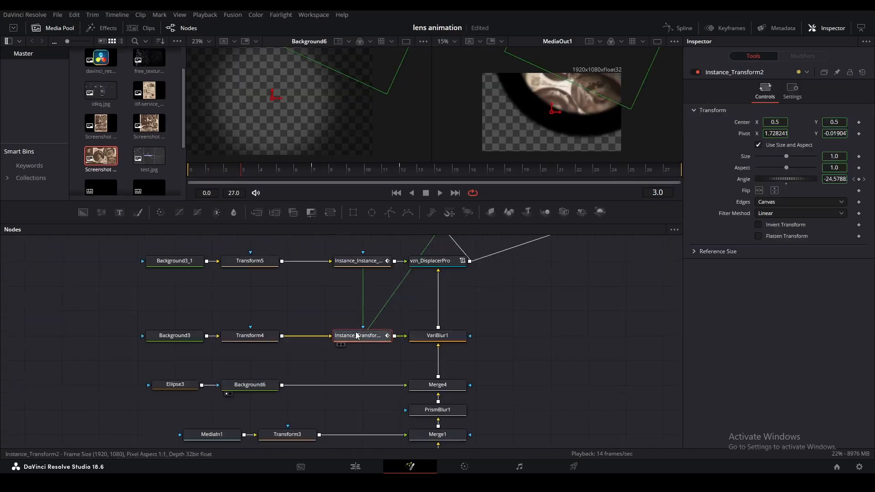
pyautogui.hotkey('ctrl', 'c')
pyautogui.hotkey('ctrl', 'shift', 'v')
pyautogui.moveTo(341, 371); pyautogui.dragTo(339, 392)
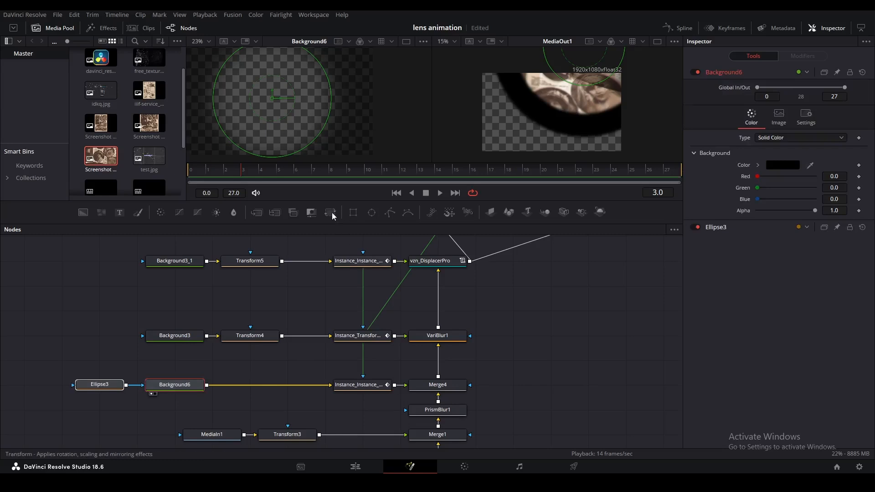
pyautogui.click(331, 213)
pyautogui.moveTo(630, 109); pyautogui.dragTo(651, 160)
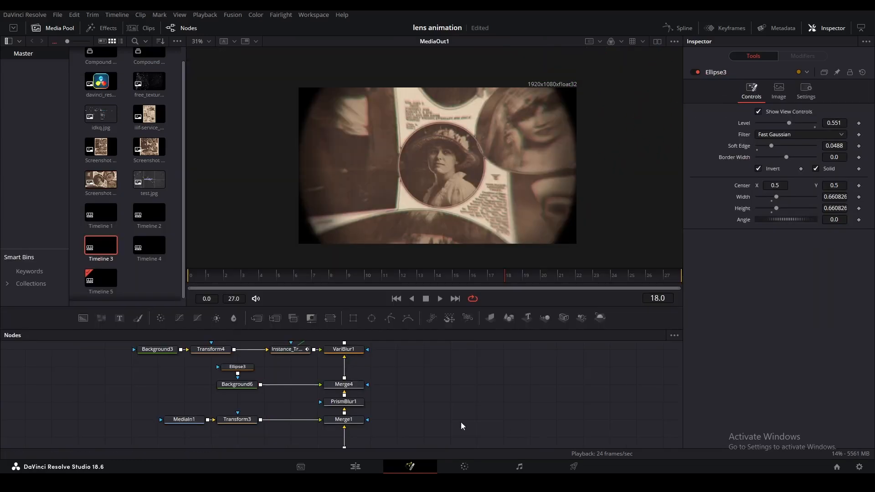
# Step: Add an sNGon shape node with an sRender node connected to it, in the empty area above the ring's nodes
pyautogui.scroll(5, 405, 403)
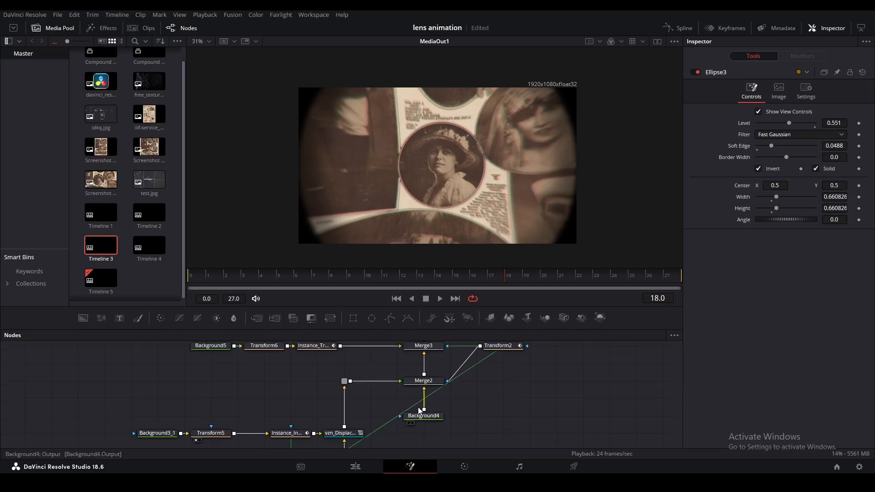
pyautogui.scroll(3, 418, 409)
pyautogui.hotkey('shift', 'space')
pyautogui.write('sng')
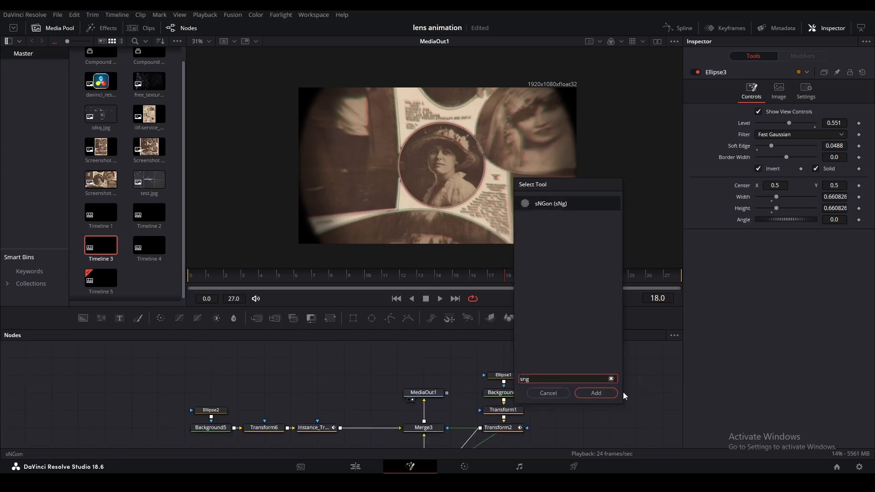
pyautogui.press('Return')
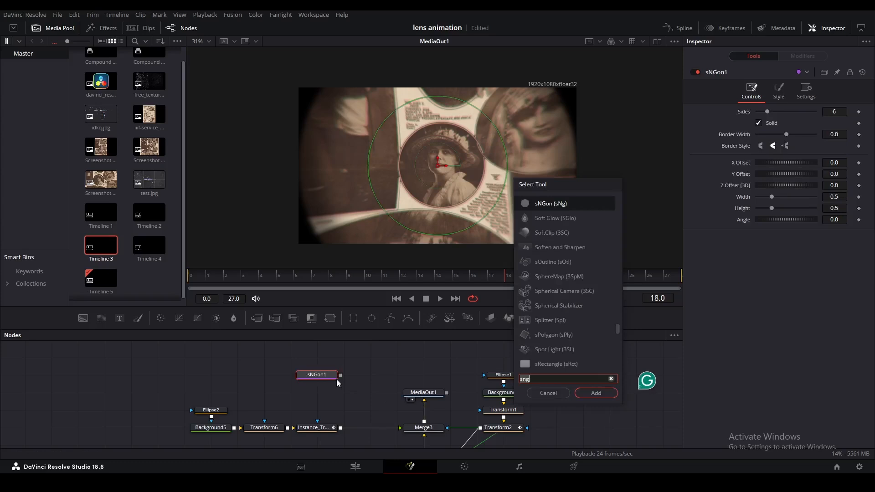
pyautogui.press('BackSpace')
pyautogui.press('BackSpace')
pyautogui.write('ren')
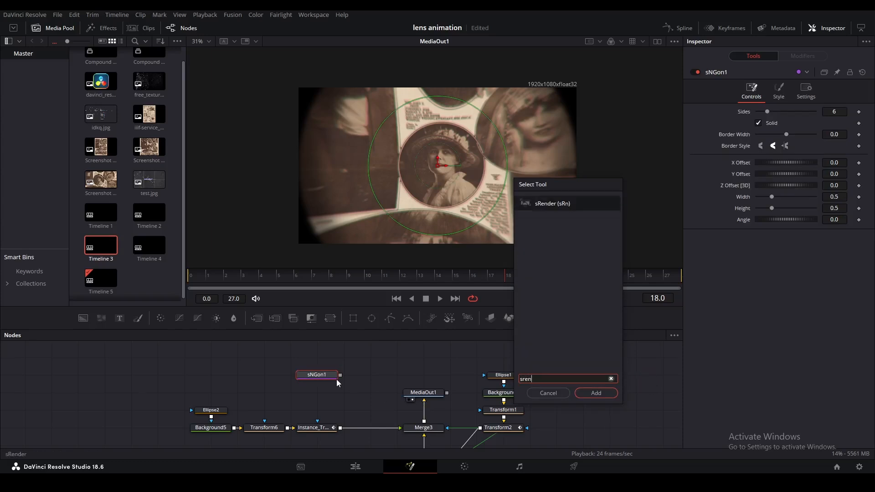
pyautogui.press('Return')
# Step: Show sNGon1 in a second viewer and set its number of sides to 8
pyautogui.click(657, 41)
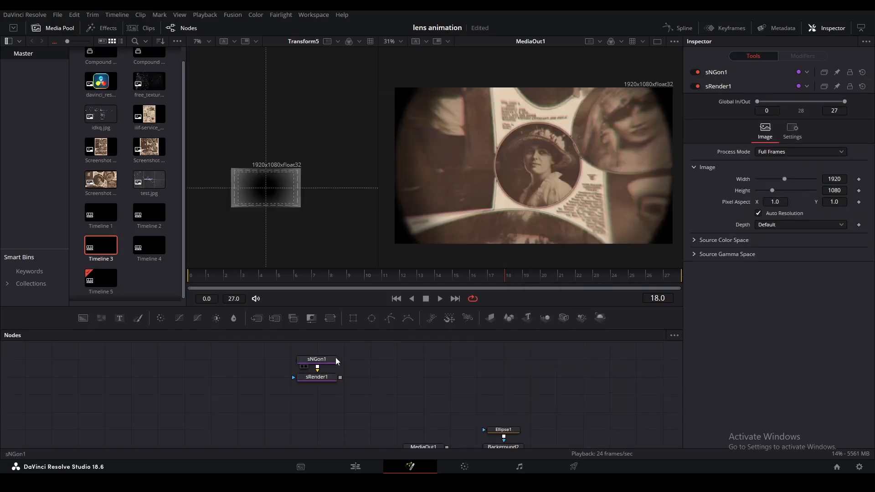
pyautogui.click(314, 360)
pyautogui.press('1')
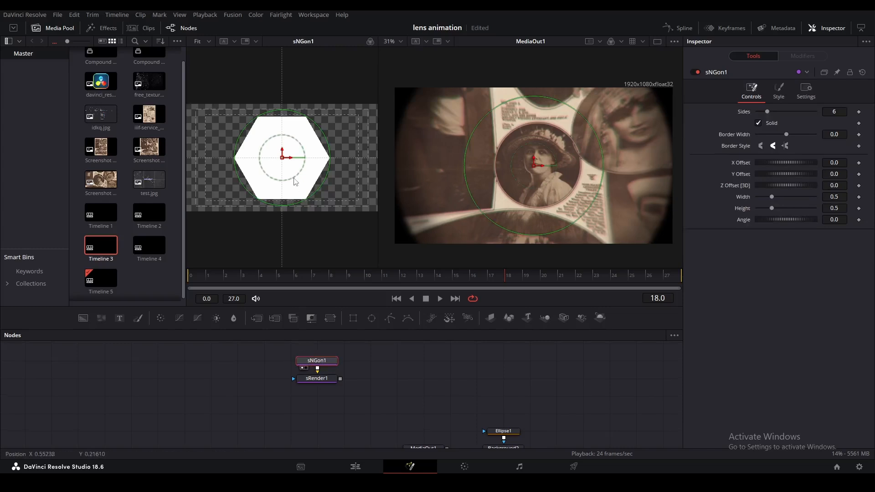
pyautogui.moveTo(378, 200); pyautogui.dragTo(387, 203)
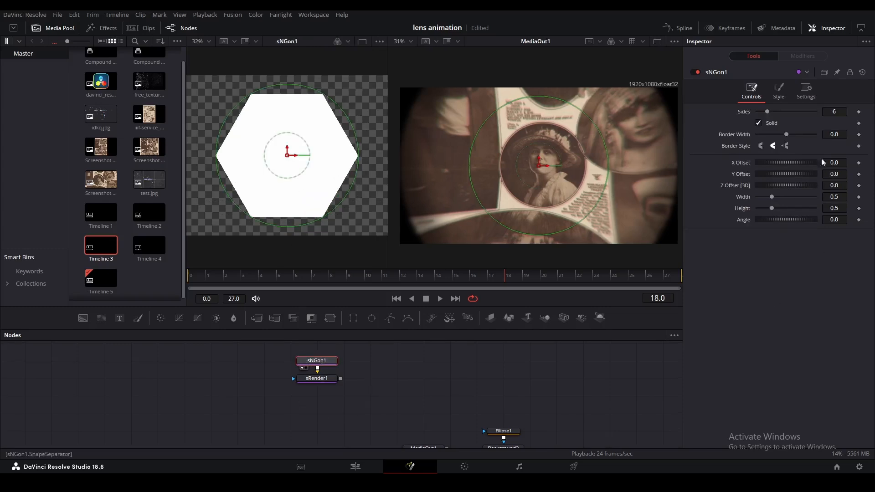
pyautogui.doubleClick(842, 114)
pyautogui.write('8')
pyautogui.click(394, 398)
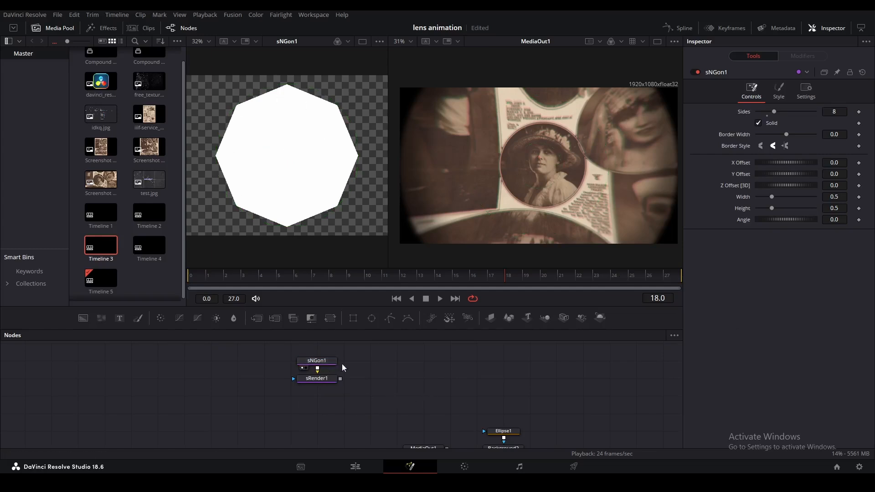
# Step: Mask sRender1 with a new ellipse about 0.366 wide and high, applied inverted to cut a hole in the octagon
pyautogui.moveTo(370, 318); pyautogui.dragTo(370, 330)
pyautogui.moveTo(259, 380); pyautogui.dragTo(259, 380)
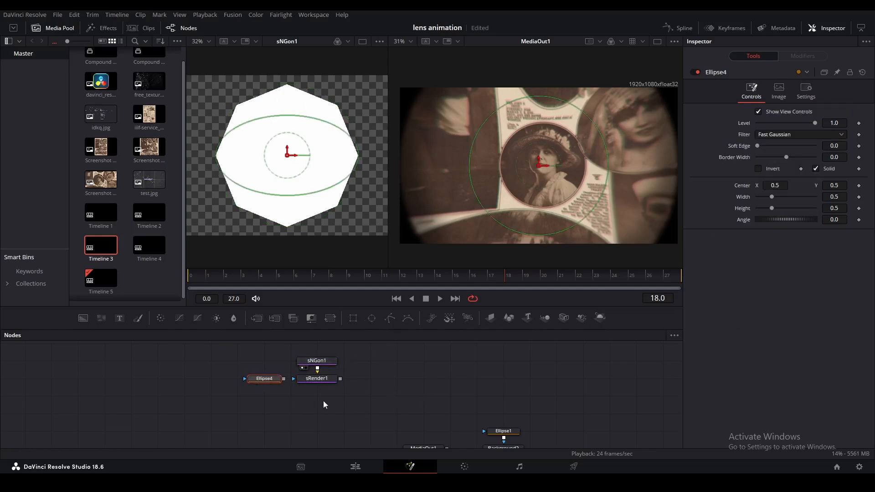
pyautogui.click(331, 381)
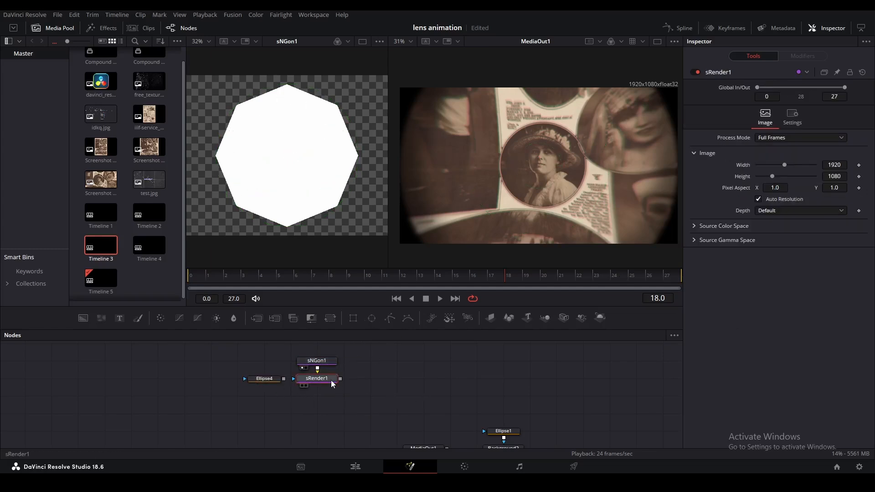
pyautogui.click(794, 118)
pyautogui.click(758, 200)
pyautogui.moveTo(283, 379); pyautogui.dragTo(322, 174)
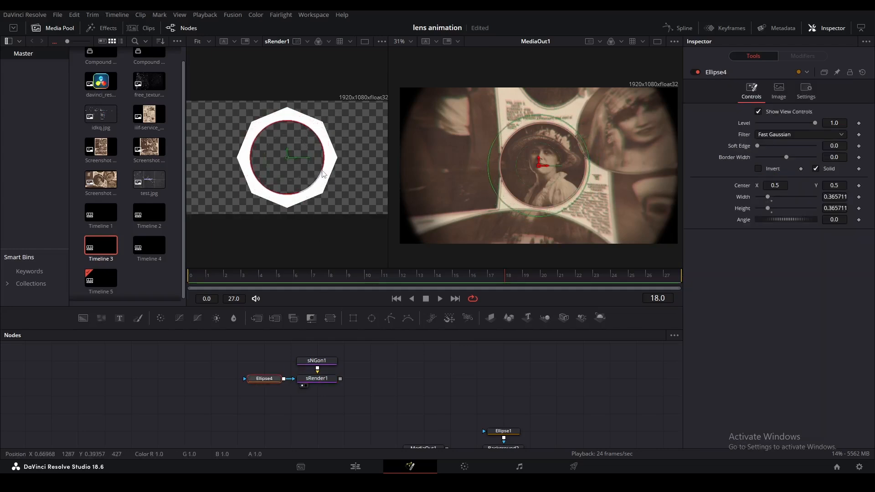
# Step: Set Ellipse4's level to about 0.504 and soft edge to 0.0394, and enlarge it to about 0.429 wide and high
pyautogui.moveTo(814, 123); pyautogui.dragTo(769, 146)
pyautogui.moveTo(314, 183); pyautogui.dragTo(315, 185)
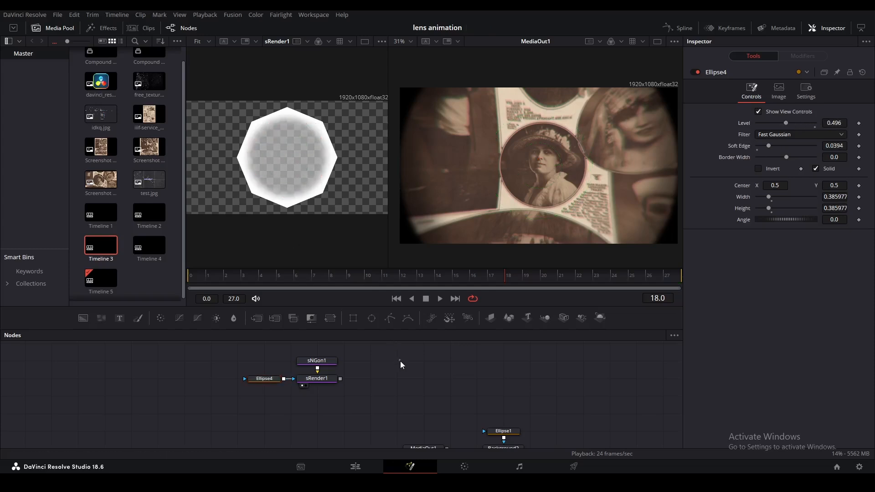
pyautogui.moveTo(784, 122); pyautogui.dragTo(789, 124)
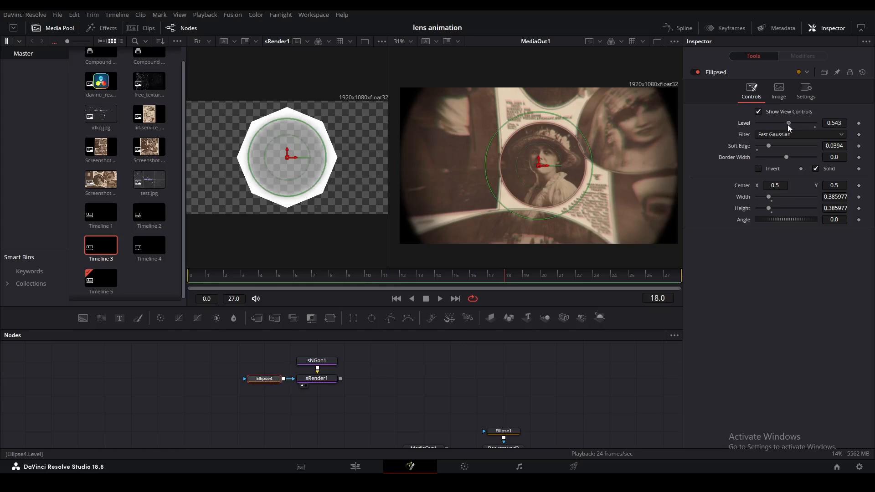
pyautogui.moveTo(326, 155); pyautogui.dragTo(330, 153)
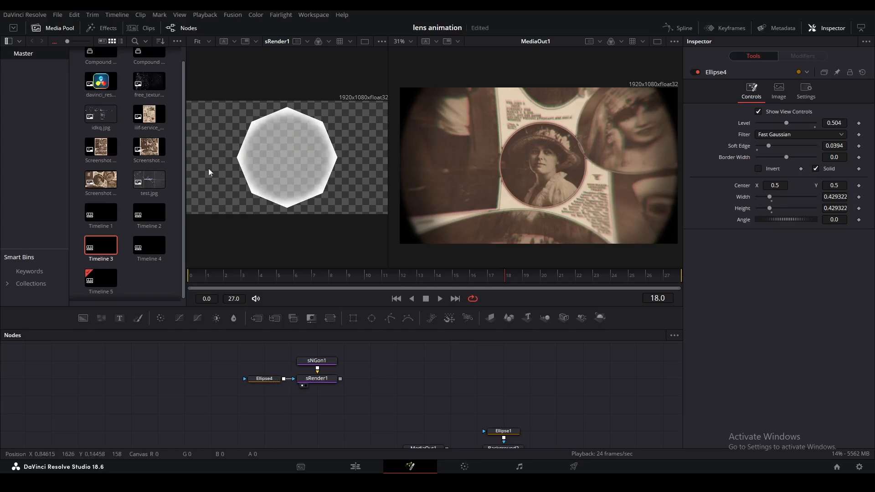
# Step: Add a pEmitter node with a pRender node connected to it, in the empty area beside the octagon nodes
pyautogui.click(412, 361)
pyautogui.hotkey('shift', 'space')
pyautogui.write('pem')
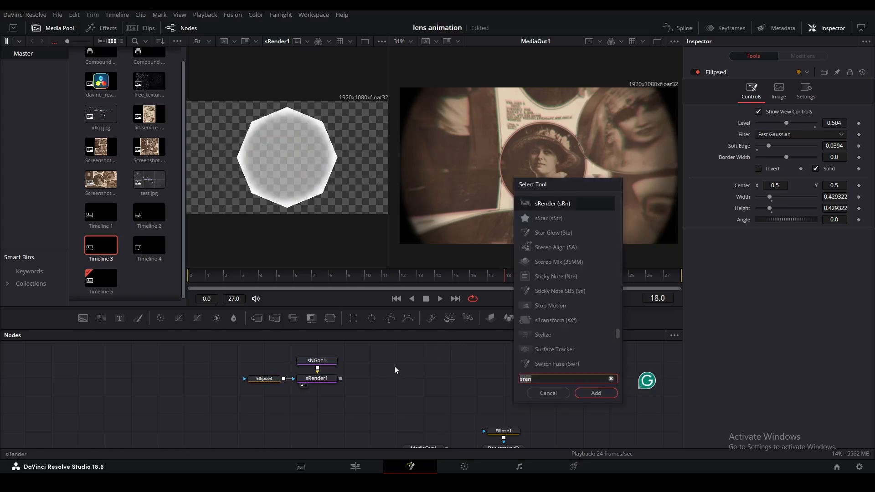
pyautogui.press('Return')
pyautogui.hotkey('shift', 'space')
pyautogui.write('pren')
pyautogui.press('Return')
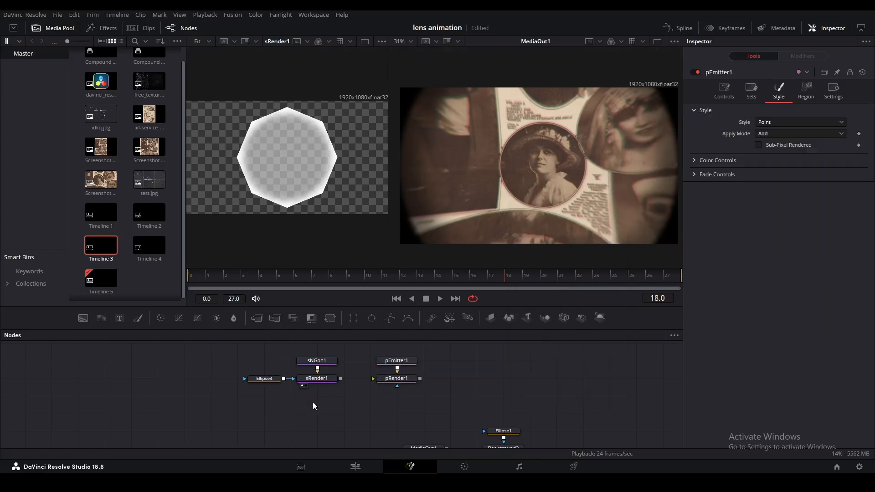
# Step: Set pEmitter1's style to Bitmap, feed it from sRender1 and show pRender1 in the second viewer
pyautogui.click(413, 362)
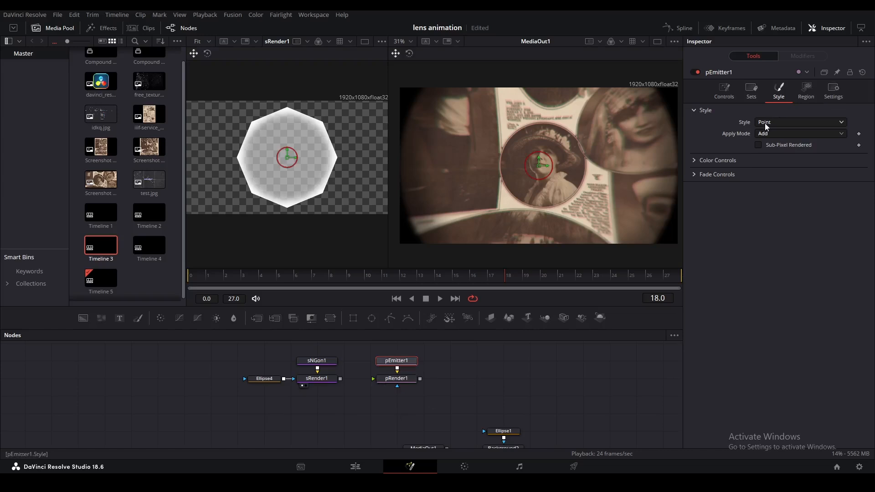
pyautogui.click(783, 124)
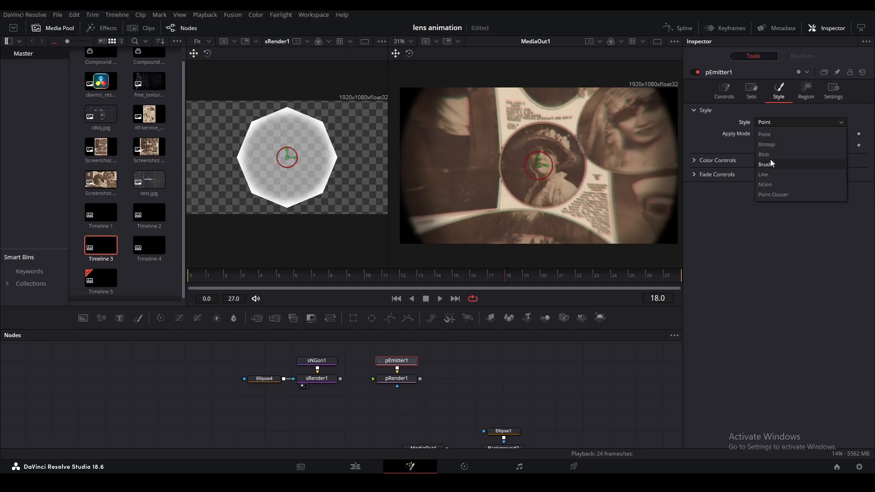
pyautogui.click(773, 144)
pyautogui.moveTo(340, 379); pyautogui.dragTo(375, 363)
pyautogui.moveTo(370, 350); pyautogui.dragTo(337, 217)
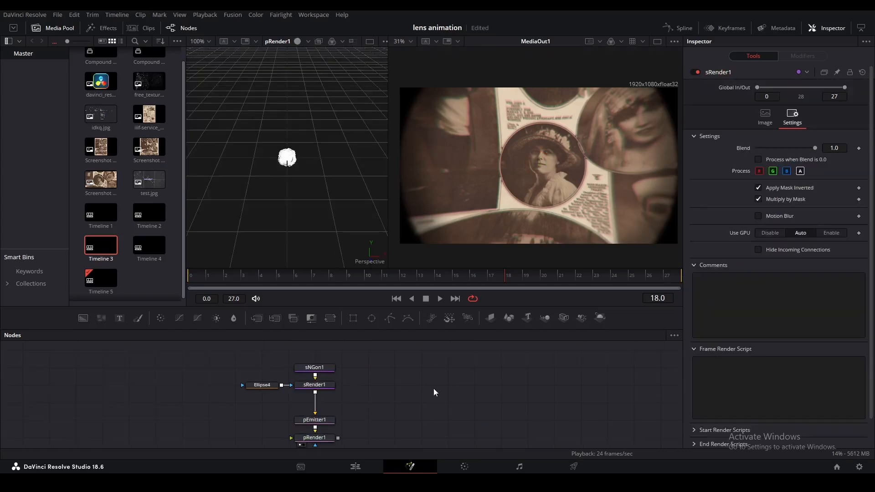
# Step: Insert a Bitmap node between sRender1 and pEmitter1, and switch pRender1's output mode to 2D
pyautogui.hotkey('shift', 'space')
pyautogui.write('bit')
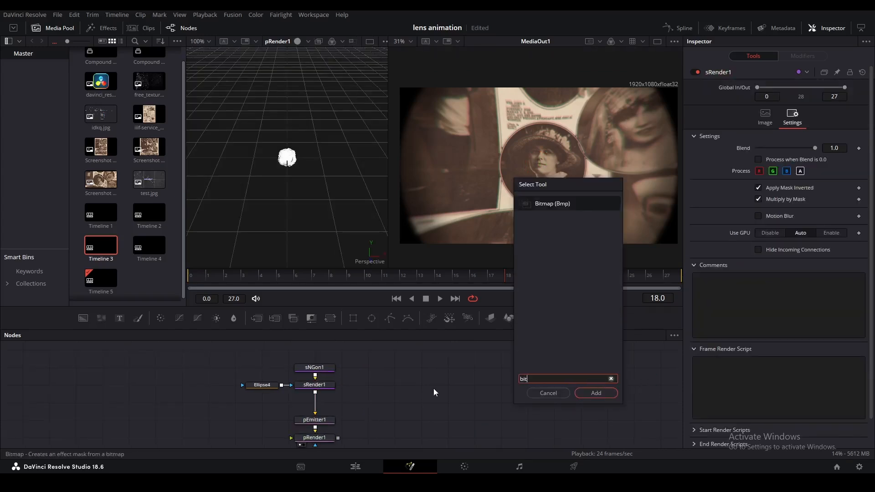
pyautogui.click(596, 392)
pyautogui.moveTo(432, 392); pyautogui.dragTo(337, 408)
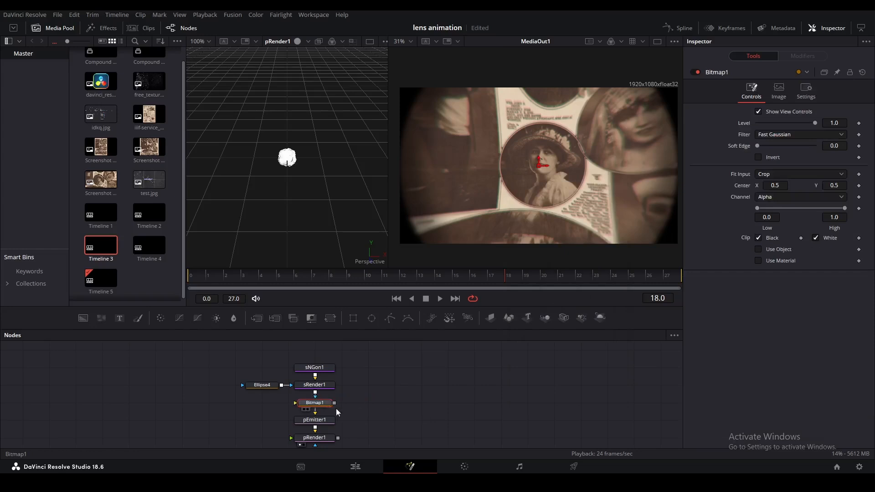
pyautogui.click(315, 437)
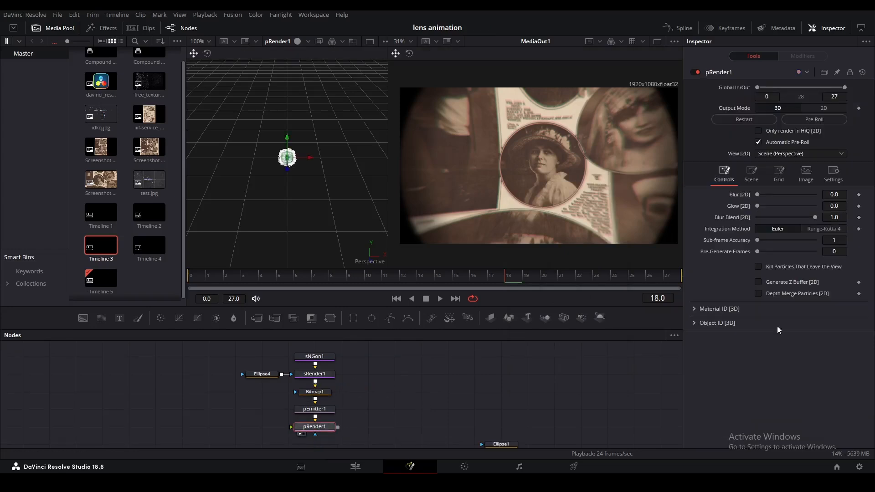
pyautogui.click(824, 108)
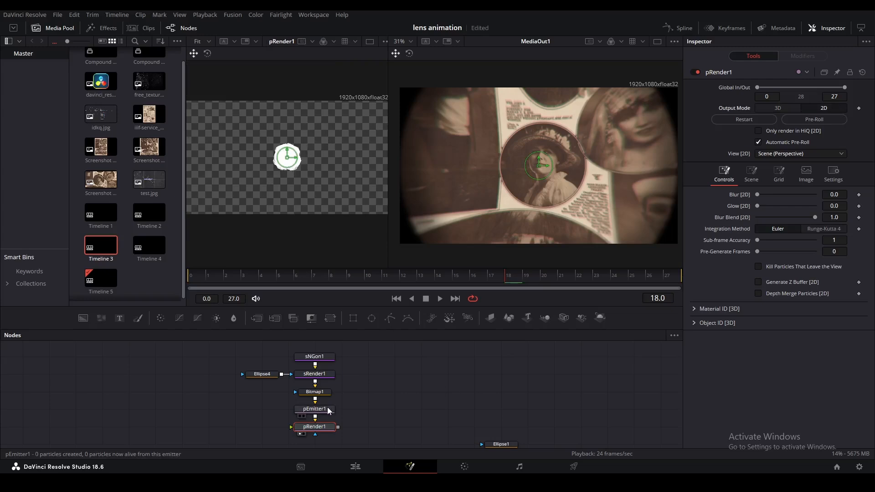
# Step: Change pEmitter1's region to Cube and enlarge it so the particles cover the whole frame
pyautogui.click(314, 409)
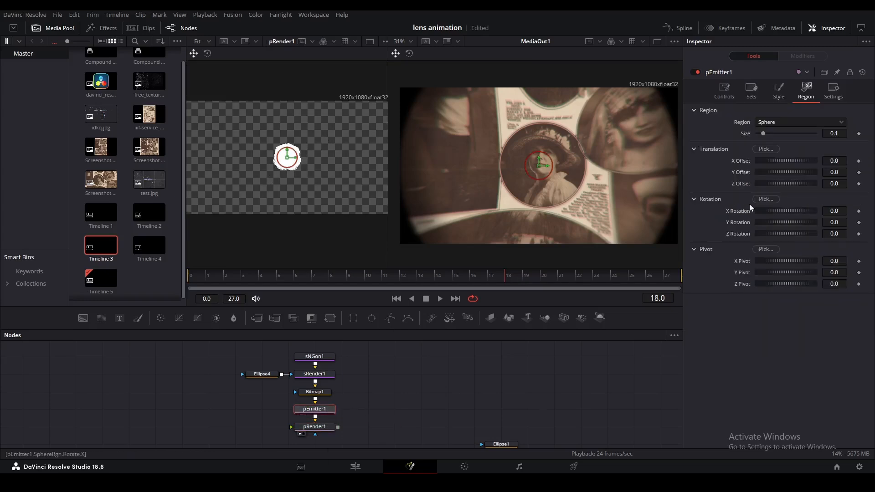
pyautogui.click(779, 121)
pyautogui.click(778, 167)
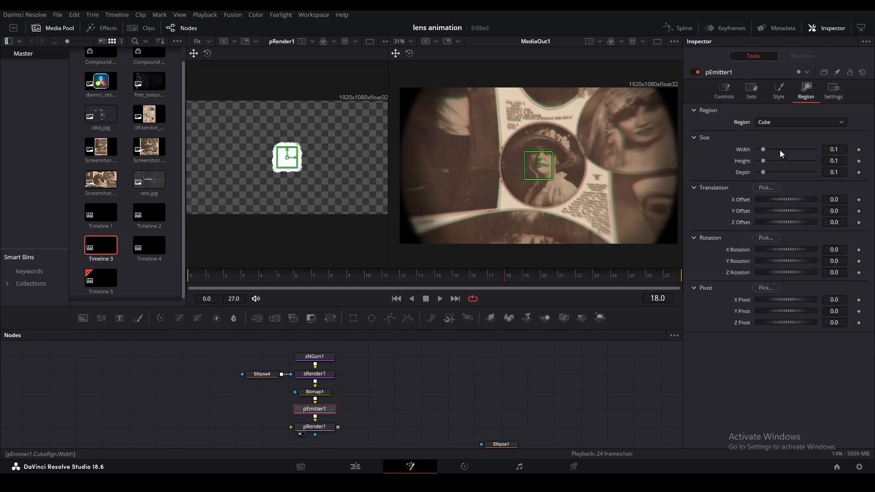
pyautogui.moveTo(763, 149); pyautogui.dragTo(815, 148)
# Step: Set pEmitter1's particle size to about 0.1811 and size variance to 0.5
pyautogui.click(779, 90)
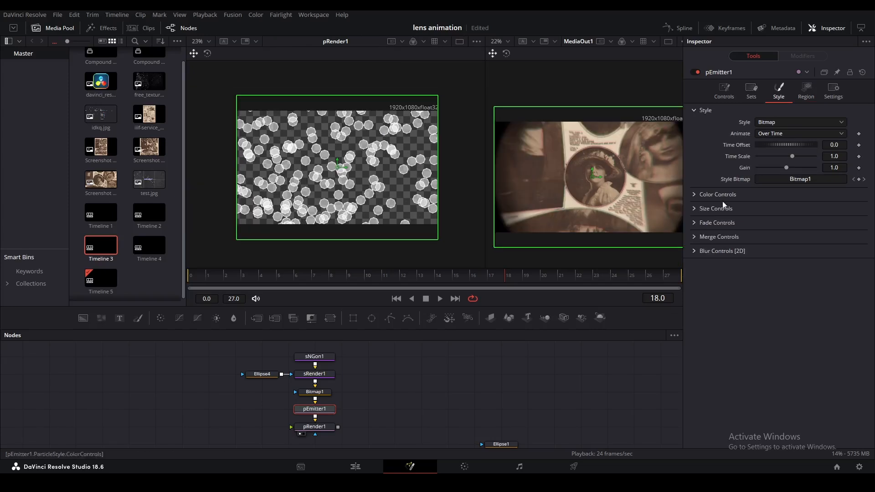
pyautogui.click(695, 209)
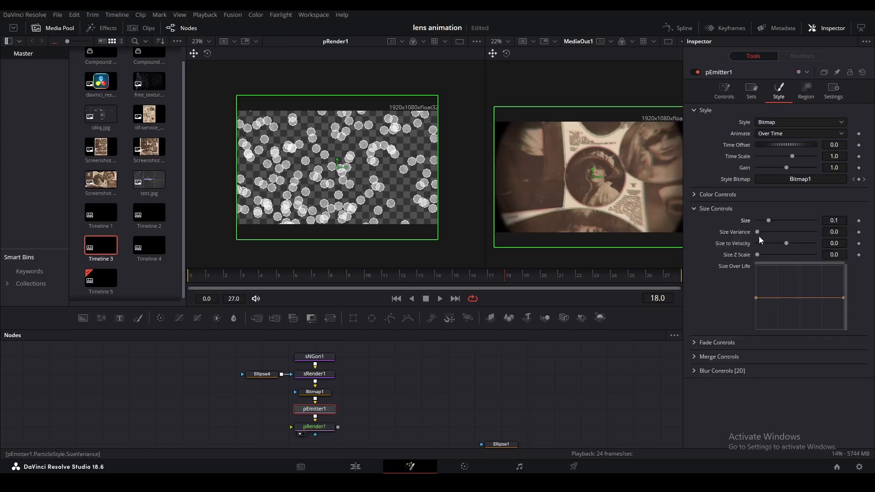
pyautogui.moveTo(769, 220); pyautogui.dragTo(816, 230)
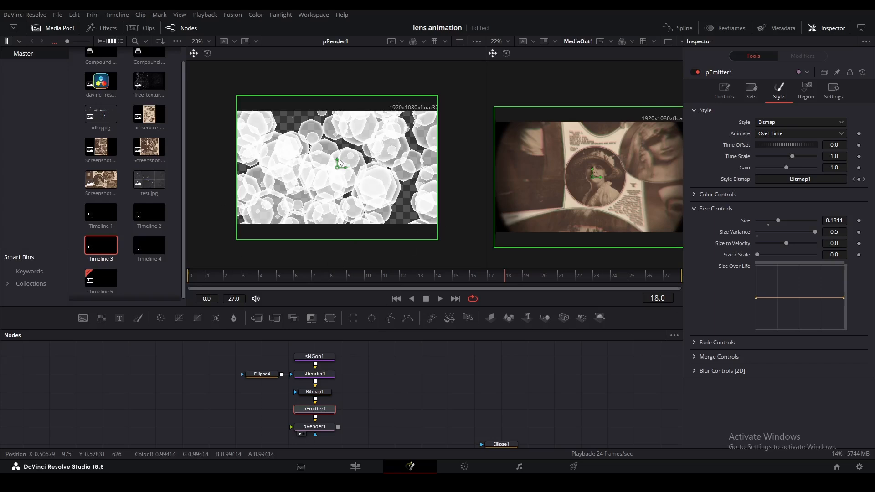
# Step: Keyframe pEmitter1's particle number at frames 0 and 1, lowering it to the minimum at frame 1
pyautogui.moveTo(396, 276); pyautogui.dragTo(193, 279)
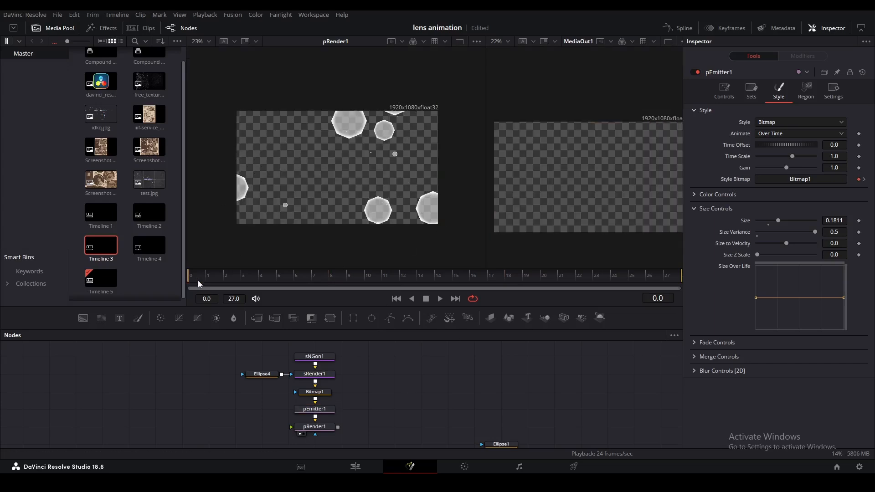
pyautogui.click(315, 409)
pyautogui.click(725, 89)
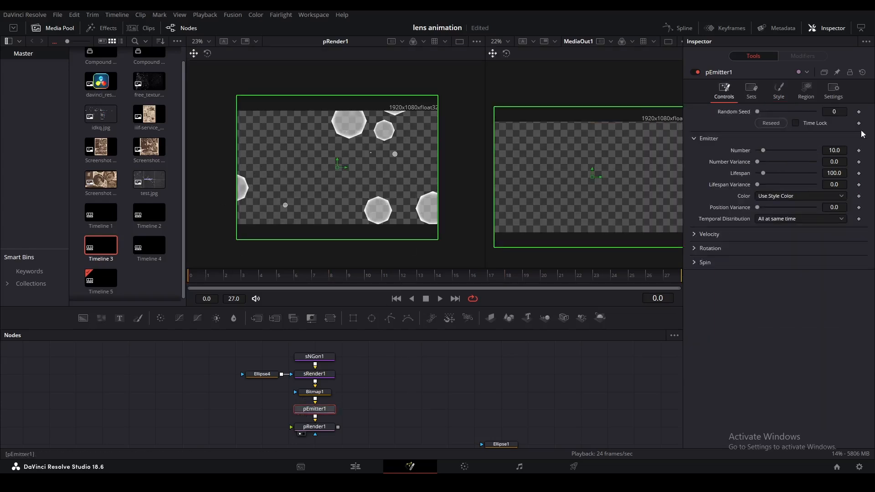
pyautogui.click(208, 277)
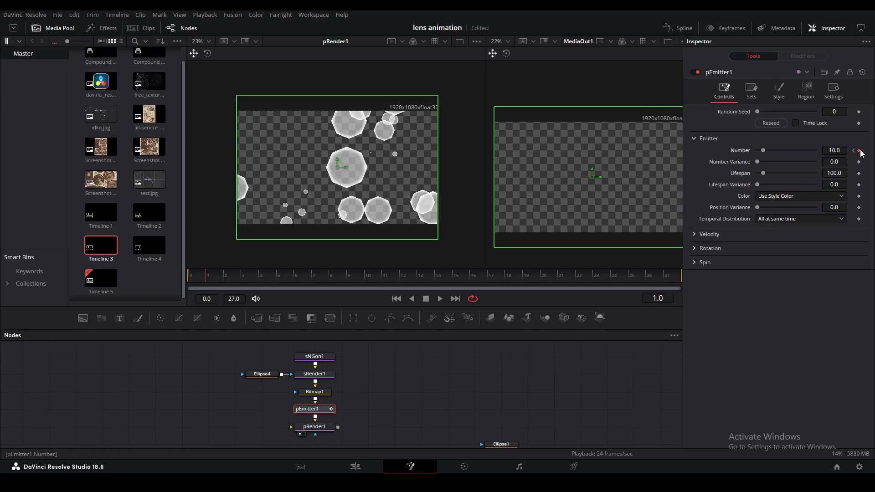
pyautogui.moveTo(766, 153); pyautogui.dragTo(752, 153)
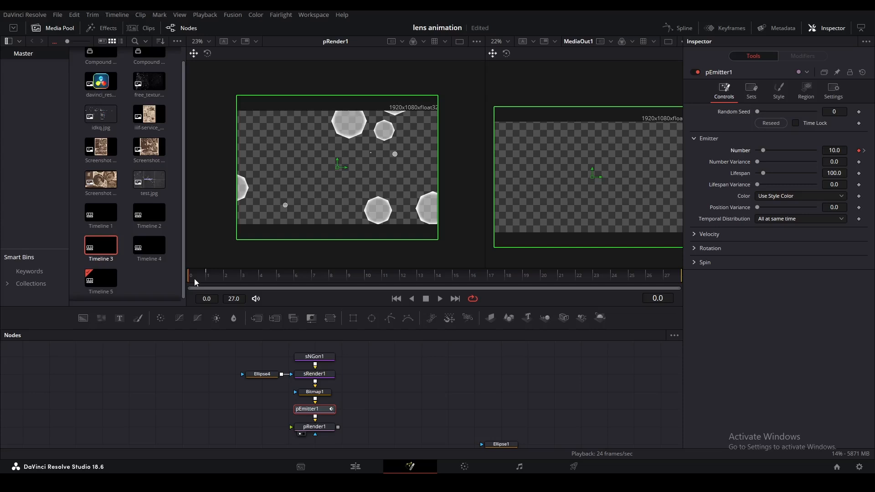
# Step: Set the particle number at frame 0 to 40 and reseed the emitter to get a different octagon layout
pyautogui.click(840, 150)
pyautogui.write('40')
pyautogui.press('Return')
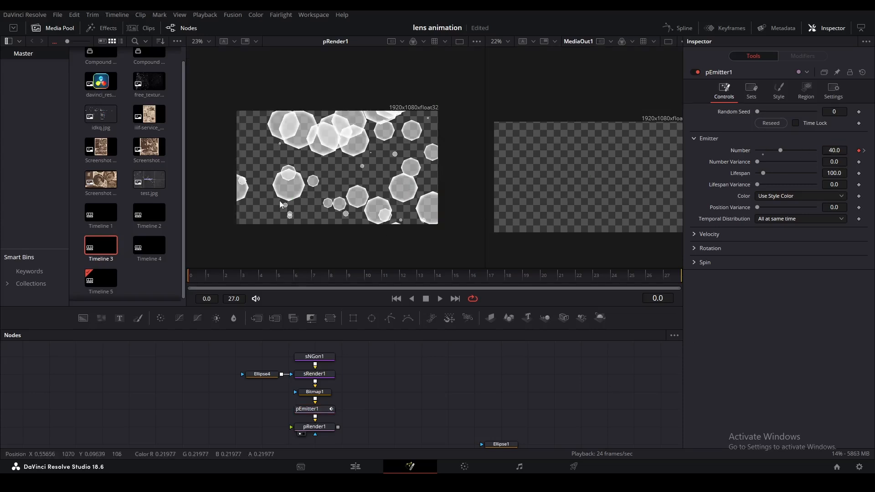
pyautogui.click(771, 123)
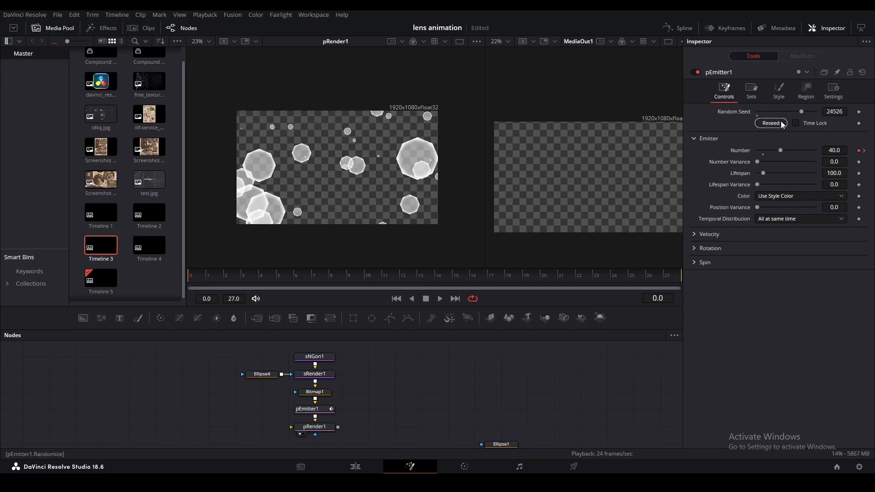
pyautogui.click(781, 124)
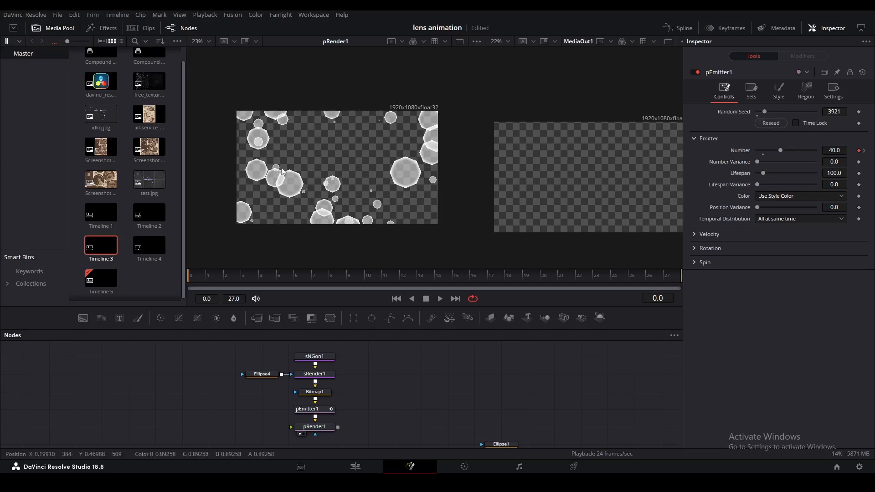
# Step: Add a Directional Blur after pRender1 with a strength of about 0.37 and an angle of about -117.3
pyautogui.click(329, 428)
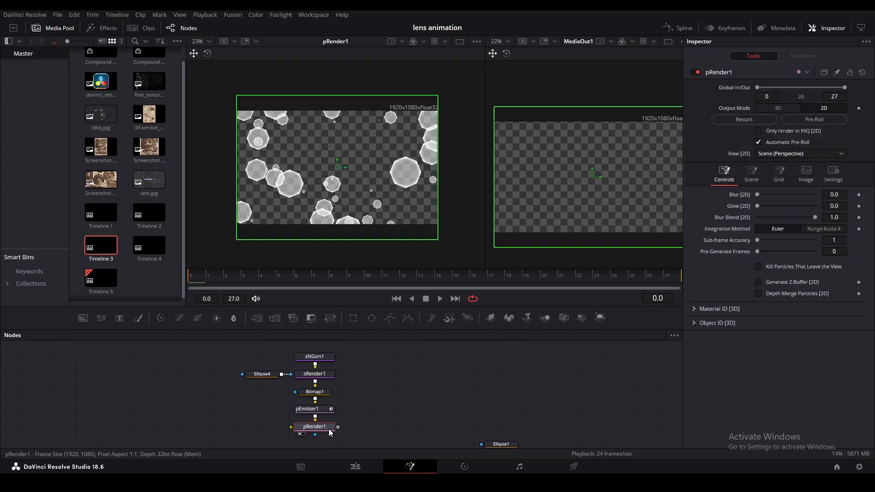
pyautogui.hotkey('shift', 'space')
pyautogui.write('bit')
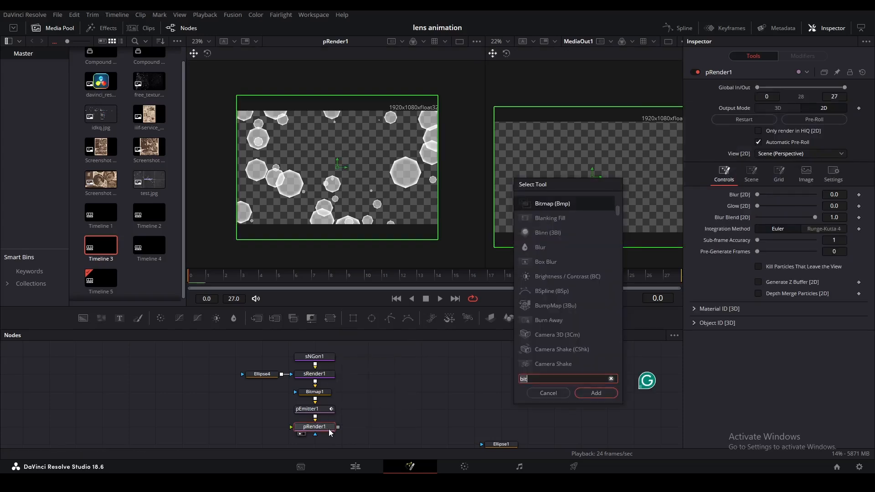
pyautogui.press('BackSpace')
pyautogui.press('BackSpace')
pyautogui.press('BackSpace')
pyautogui.write('dir')
pyautogui.press('Down')
pyautogui.press('Return')
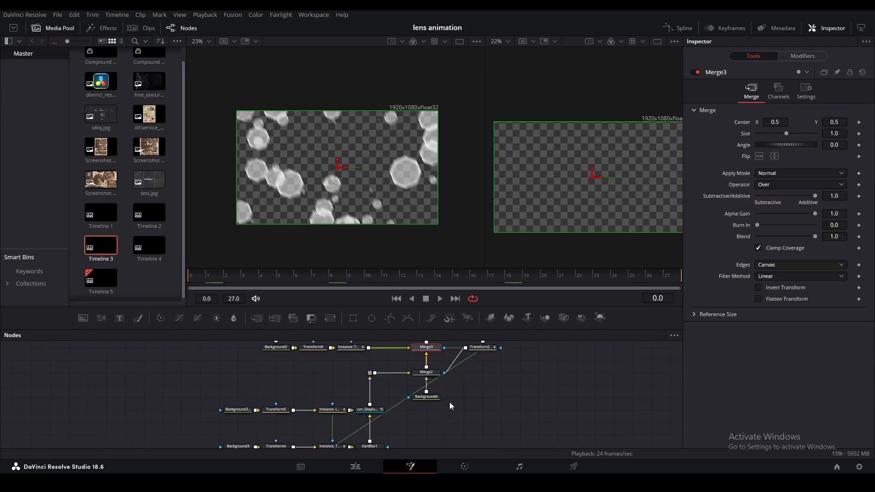
# Step: Merge the blurred particles over the main image chain, directly after the displacement node
pyautogui.moveTo(449, 402); pyautogui.dragTo(417, 413)
pyautogui.moveTo(527, 403); pyautogui.dragTo(165, 442)
pyautogui.scroll(6, 485, 421)
pyautogui.scroll(-2, 201, 419)
pyautogui.moveTo(180, 383); pyautogui.dragTo(362, 403)
pyautogui.scroll(-3, 201, 432)
pyautogui.click(260, 401)
pyautogui.scroll(4, 401, 404)
# Step: Add a Luma Keyer fed by the displacement node's output and use it as the mask of Merge5
pyautogui.click(429, 412)
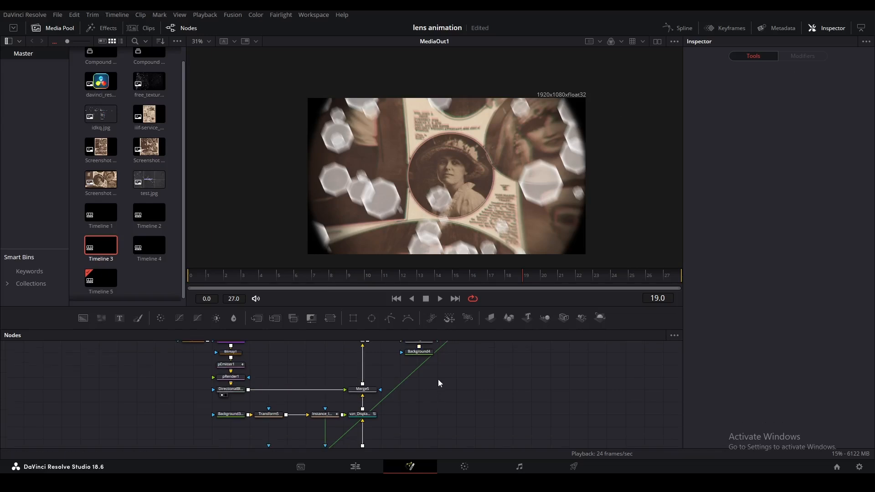
pyautogui.hotkey('shift', 'space')
pyautogui.write('luma')
pyautogui.press('Return')
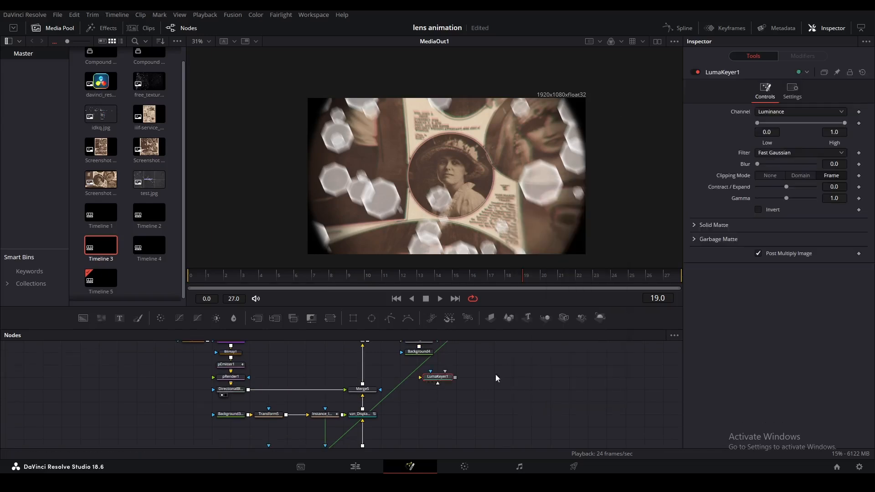
pyautogui.moveTo(428, 379); pyautogui.dragTo(416, 392)
pyautogui.moveTo(363, 409); pyautogui.dragTo(379, 390)
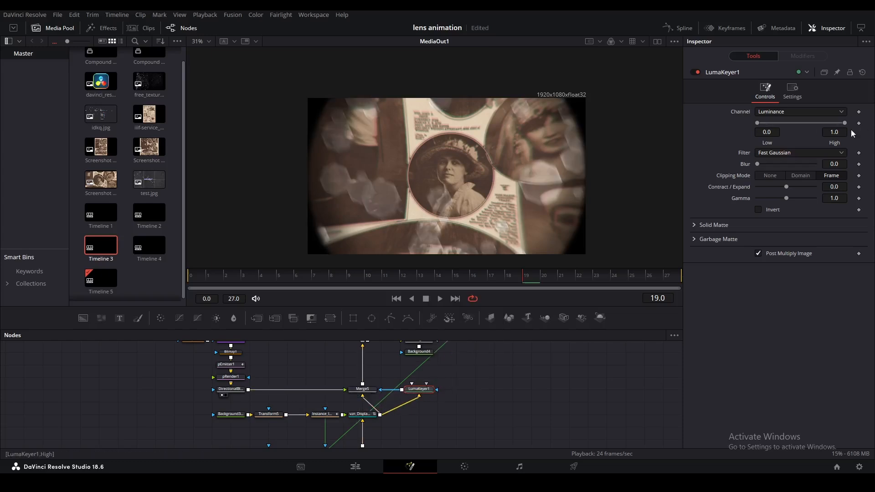
# Step: Set LumaKeyer1's low threshold to about 0.194, viewing its key and the blurred particles beside the final image
pyautogui.moveTo(763, 123); pyautogui.dragTo(780, 124)
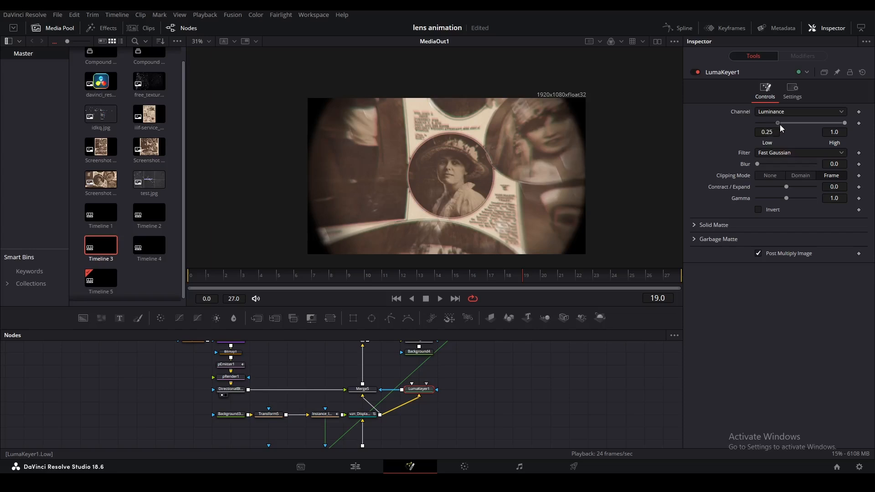
pyautogui.click(657, 42)
pyautogui.press('1')
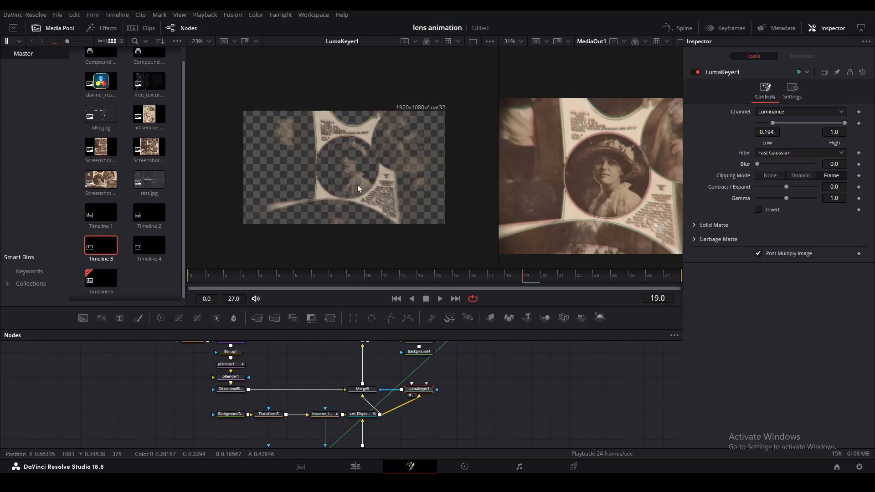
pyautogui.scroll(2, 356, 184)
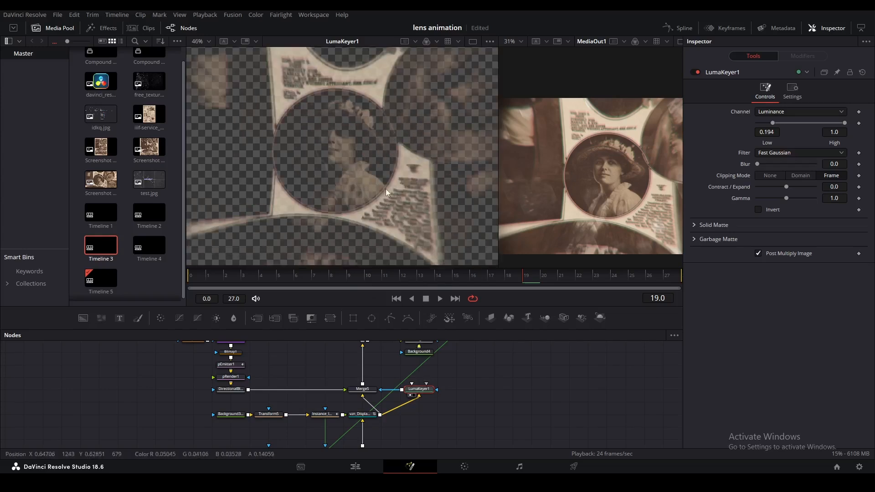
pyautogui.moveTo(499, 204); pyautogui.dragTo(432, 214)
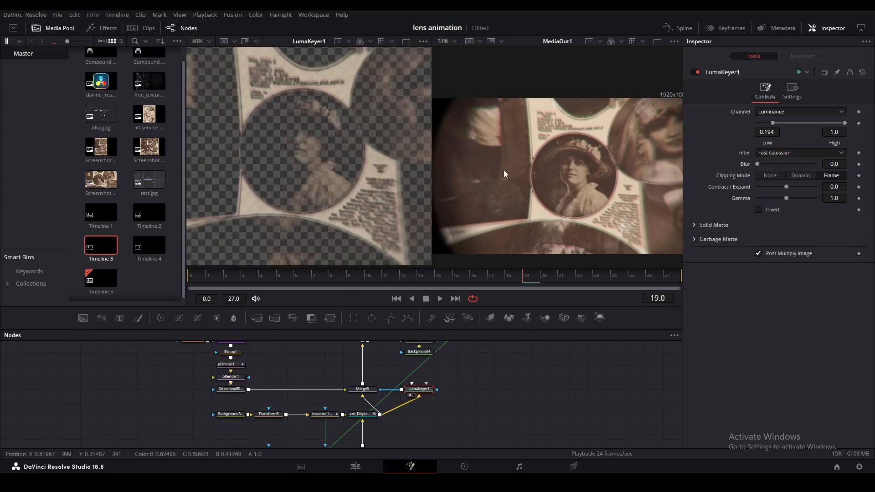
pyautogui.click(222, 395)
pyautogui.click(231, 389)
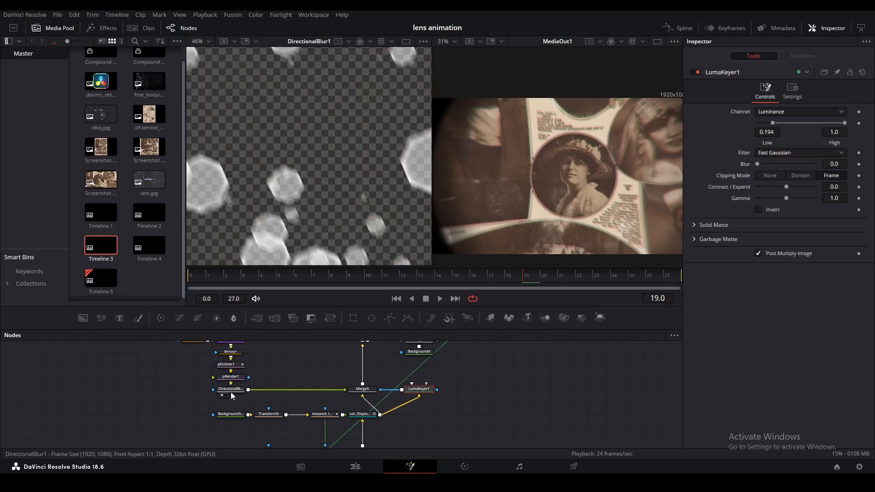
pyautogui.moveTo(835, 123); pyautogui.dragTo(848, 123)
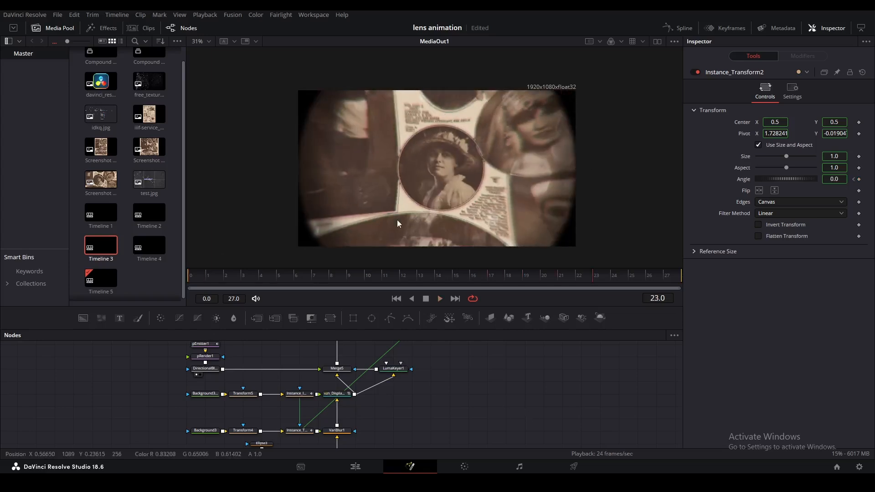
# Step: Add a solid black Background node and merge it over the output of Merge5
pyautogui.moveTo(479, 445)
pyautogui.mouseDown()
pyautogui.moveTo(255, 351)
pyautogui.moveTo(319, 372)
pyautogui.moveTo(481, 448)
pyautogui.mouseUp()
pyautogui.moveTo(400, 446); pyautogui.dragTo(405, 371)
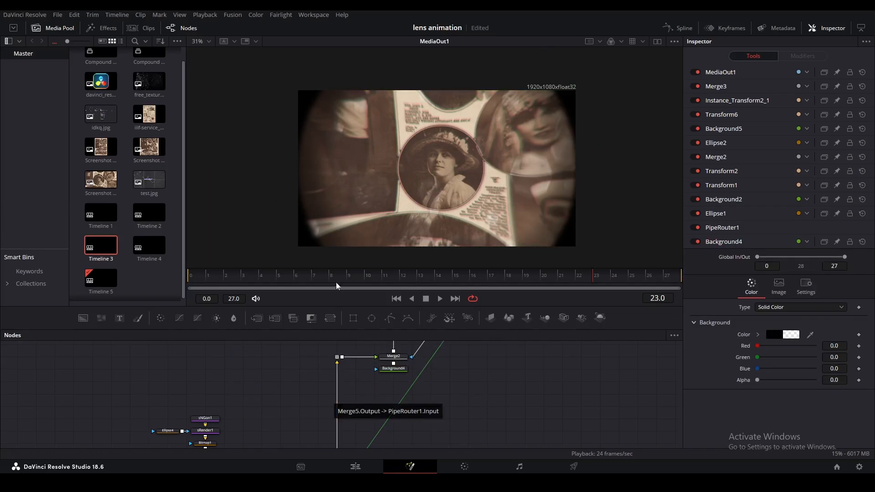
pyautogui.moveTo(83, 318); pyautogui.dragTo(336, 368)
pyautogui.click(156, 370)
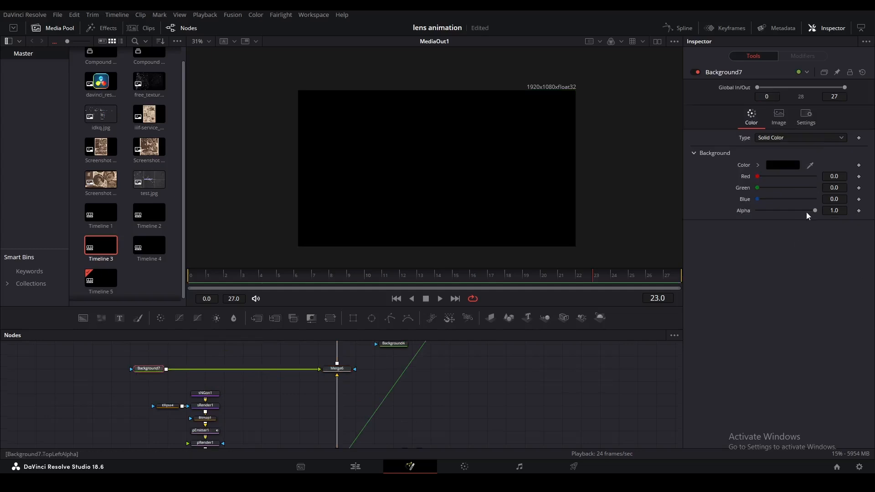
# Step: Set Background7's alpha to 0, add a Fast Noise node beside it, and view the noise beside the final image
pyautogui.moveTo(803, 212); pyautogui.dragTo(609, 220)
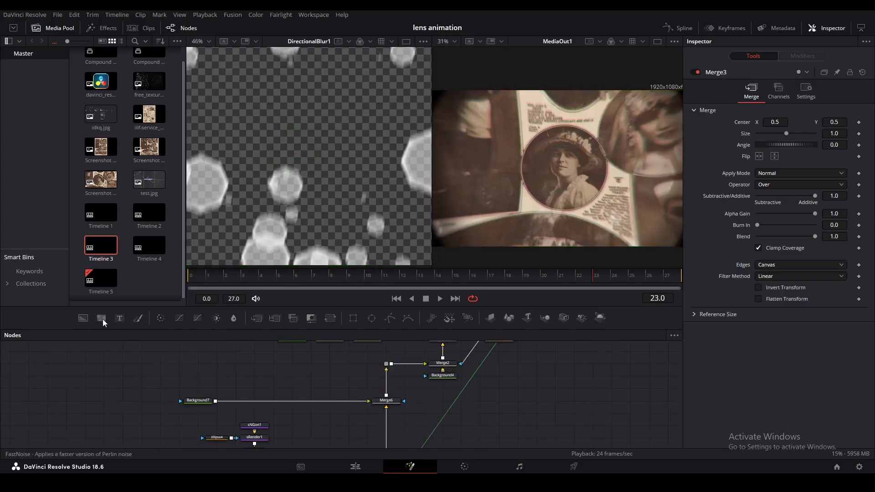
pyautogui.moveTo(103, 319); pyautogui.dragTo(264, 379)
pyautogui.press('1')
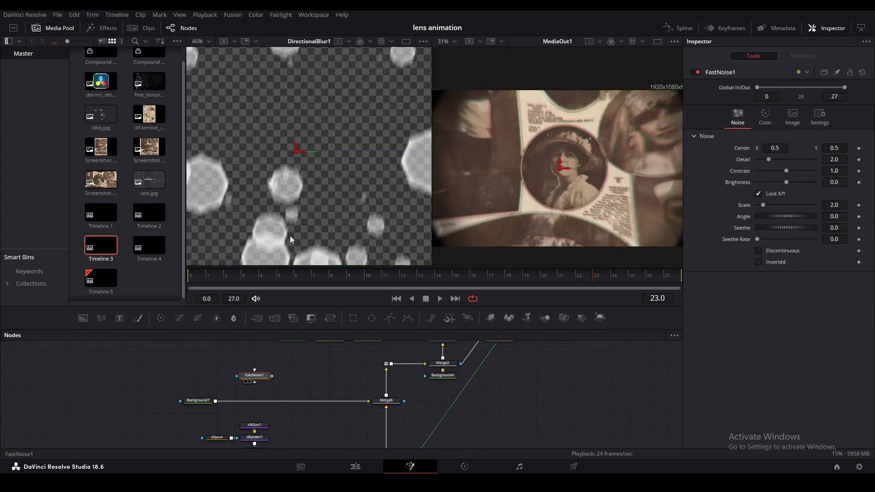
# Step: Switch FastNoise1's colour type to Gradient, with the white stop at about 0.378 and the black stop at about 0.428
pyautogui.click(765, 116)
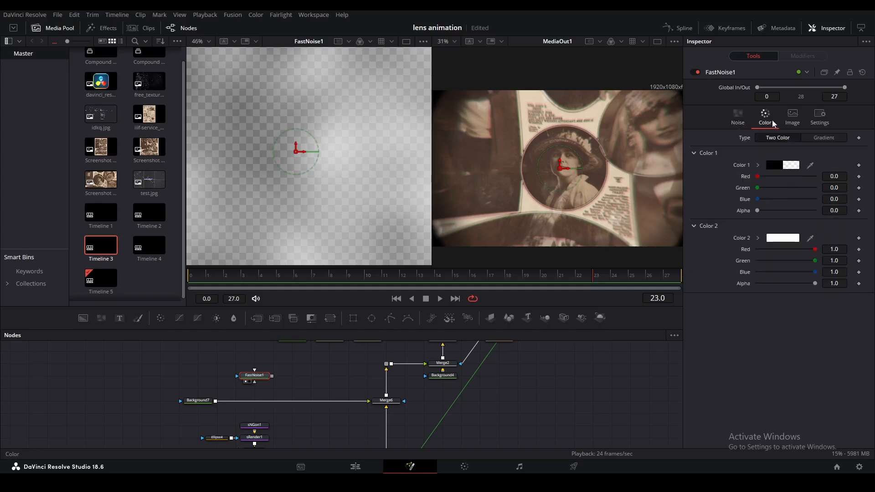
pyautogui.click(822, 138)
pyautogui.moveTo(756, 182); pyautogui.dragTo(784, 186)
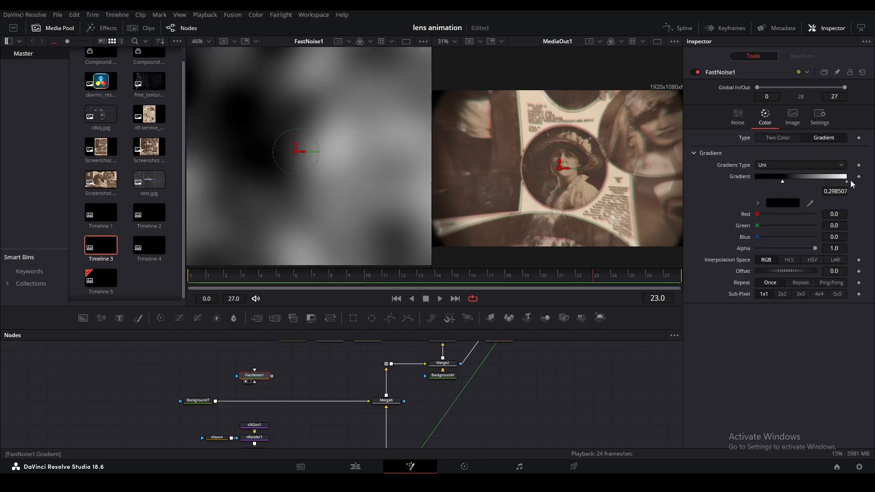
pyautogui.moveTo(847, 182); pyautogui.dragTo(790, 181)
pyautogui.scroll(-2, 331, 157)
pyautogui.scroll(1, 331, 158)
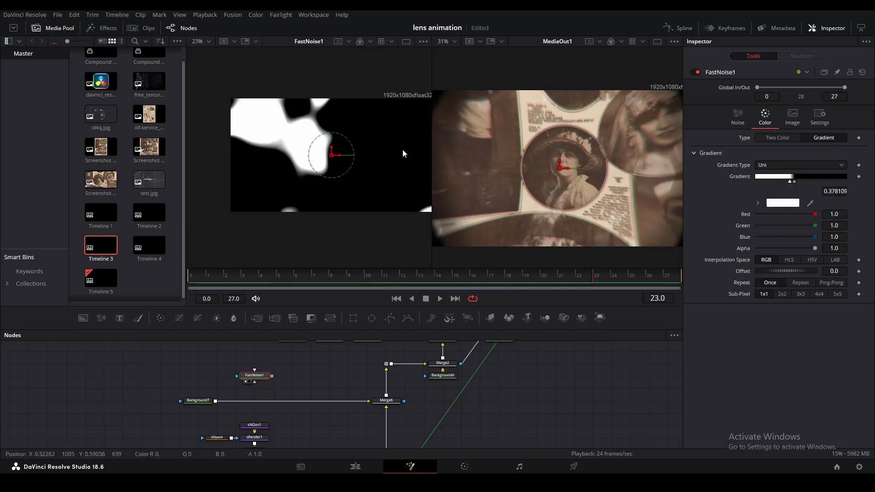
# Step: Set FastNoise1's detail to 2.35, contrast to 0.232, brightness to 0.006 and scale to 40
pyautogui.click(740, 117)
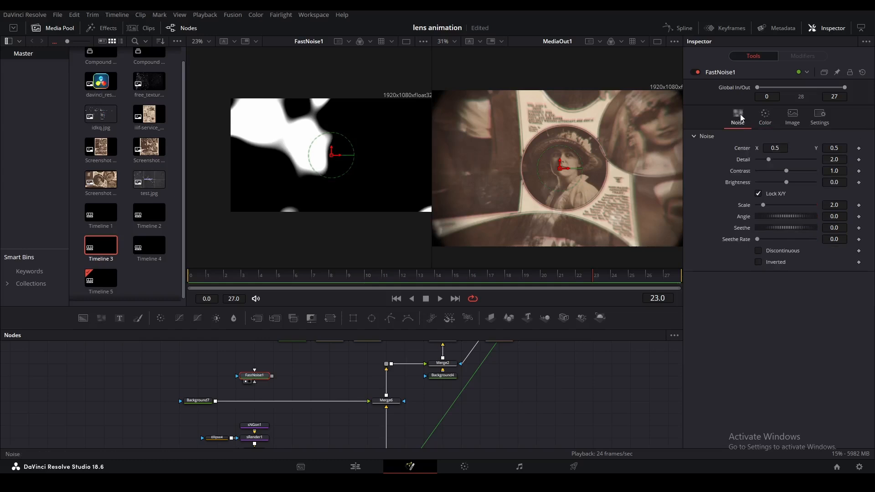
pyautogui.click(843, 158)
pyautogui.write('2.35')
pyautogui.doubleClick(843, 170)
pyautogui.write('0.1')
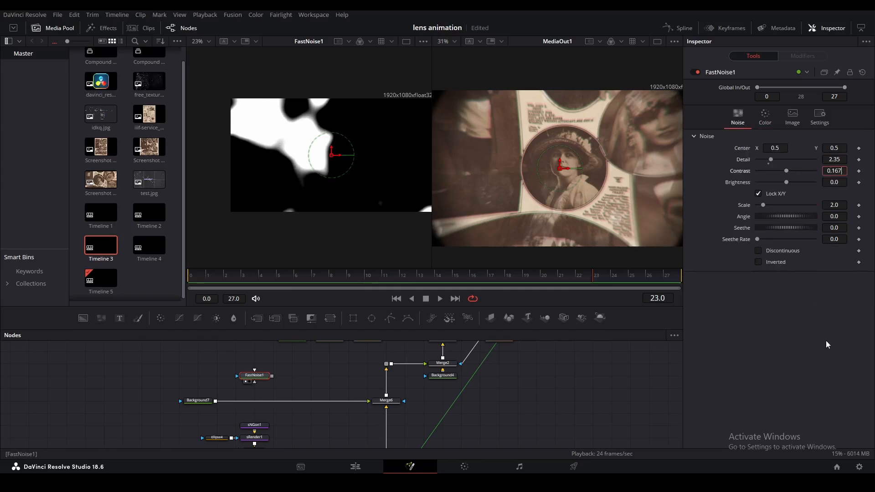
pyautogui.write('67')
pyautogui.press('Return')
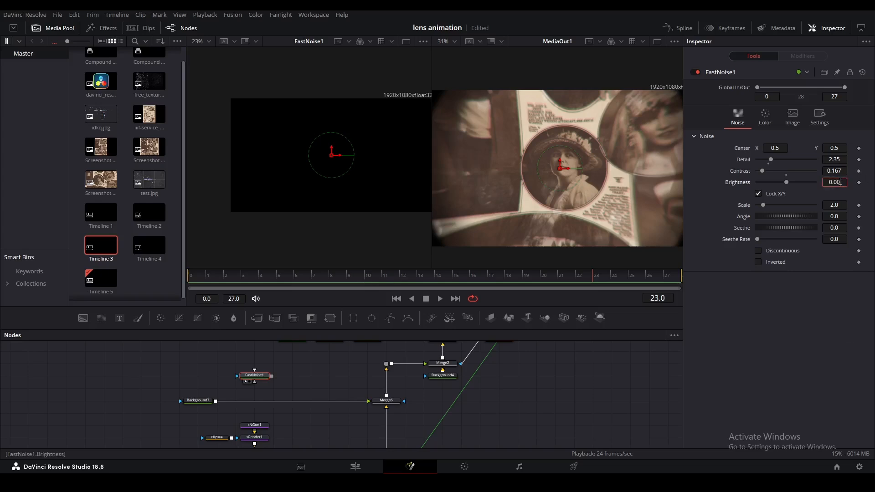
pyautogui.click(849, 296)
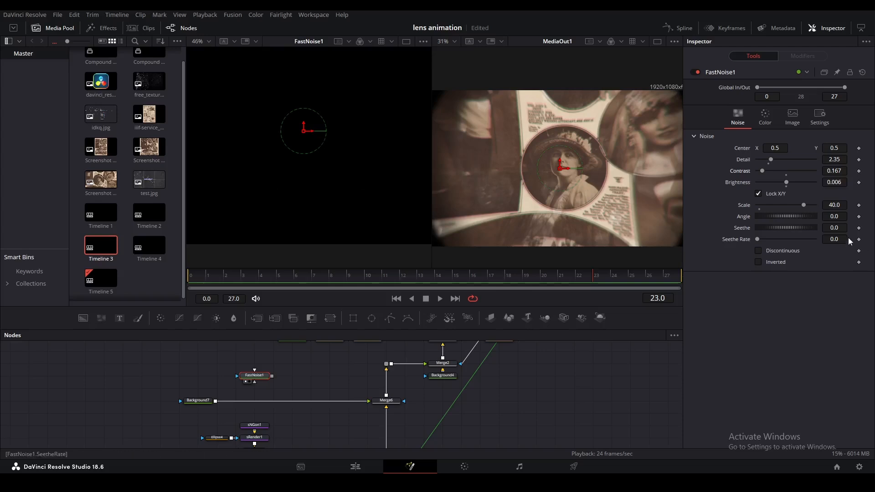
pyautogui.moveTo(835, 171); pyautogui.dragTo(837, 171)
pyautogui.moveTo(320, 143); pyautogui.dragTo(365, 177)
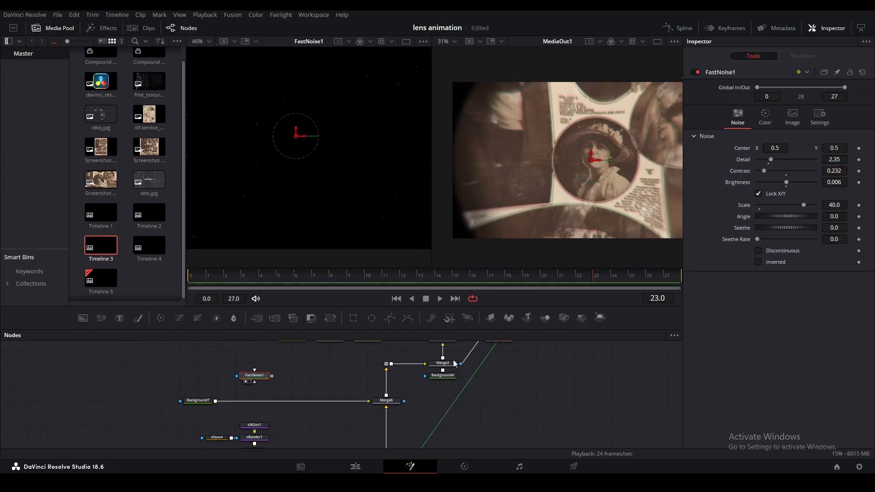
# Step: Make the black stop of FastNoise1's gradient fully transparent by setting its alpha to 0
pyautogui.click(768, 117)
pyautogui.click(794, 181)
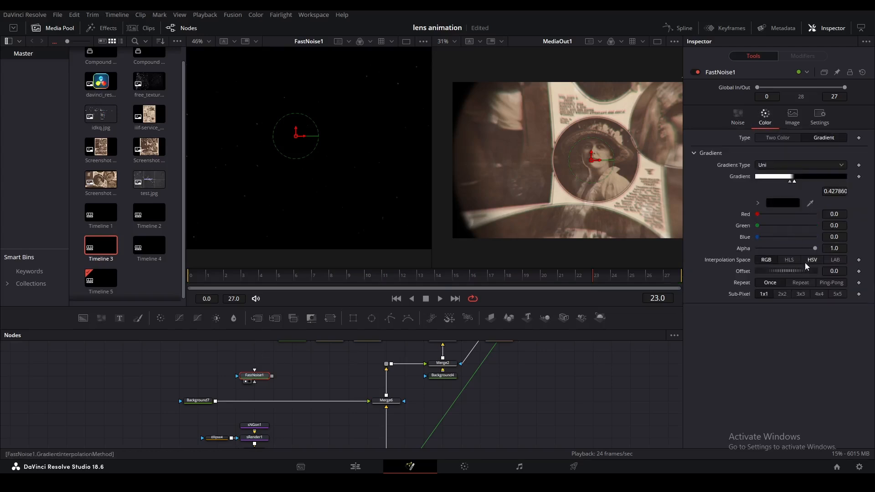
pyautogui.moveTo(815, 249); pyautogui.dragTo(454, 279)
# Step: Add a white Background node masked by FastNoise1, with a Matte Control between them whose high threshold is 0.061
pyautogui.click(83, 317)
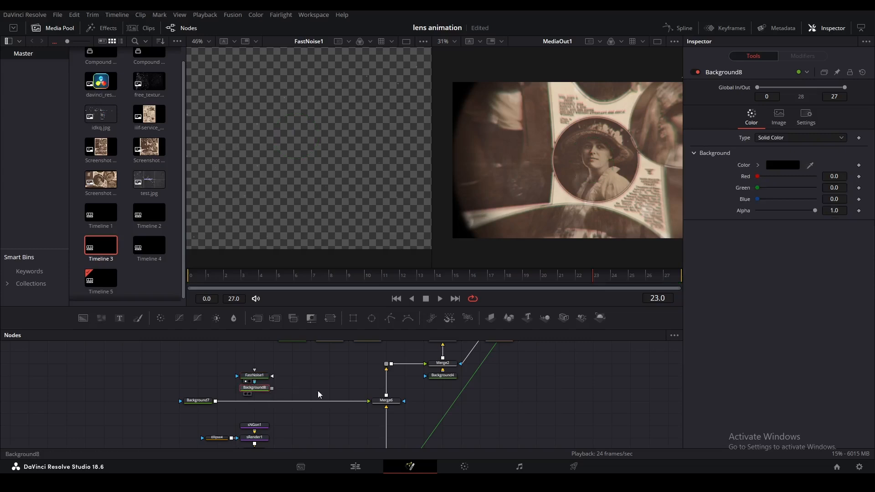
pyautogui.click(790, 163)
pyautogui.click(389, 284)
pyautogui.click(470, 322)
pyautogui.moveTo(267, 378); pyautogui.dragTo(321, 182)
pyautogui.click(311, 319)
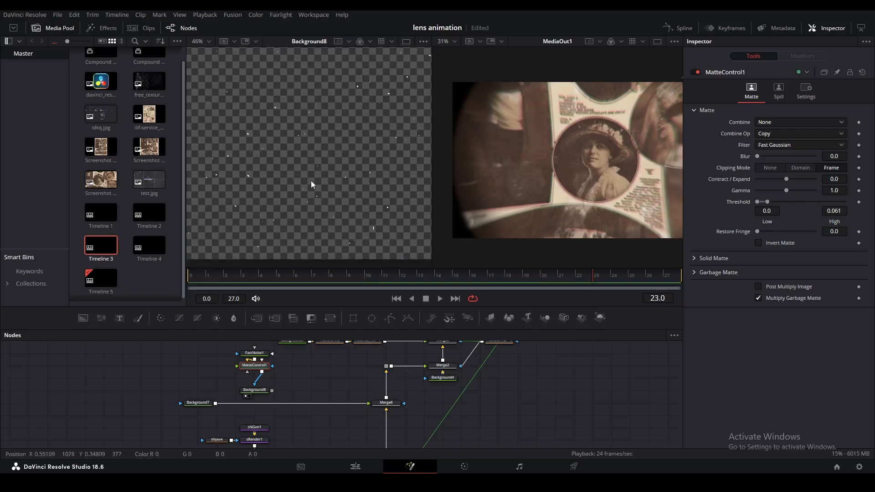
# Step: Add a Zoom Blur with an amount of about 0.25 after Background8 and merge its output over Background7
pyautogui.click(262, 396)
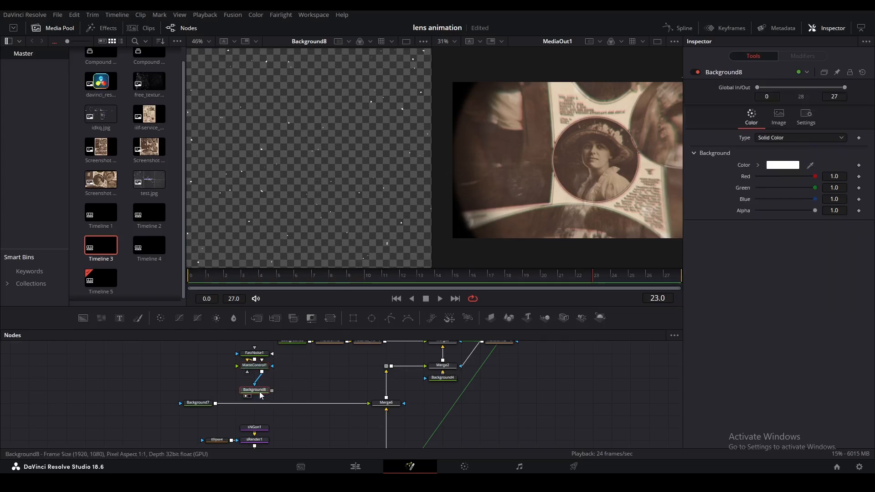
pyautogui.moveTo(262, 396); pyautogui.dragTo(263, 384)
pyautogui.hotkey('shift', 'space')
pyautogui.write('mat')
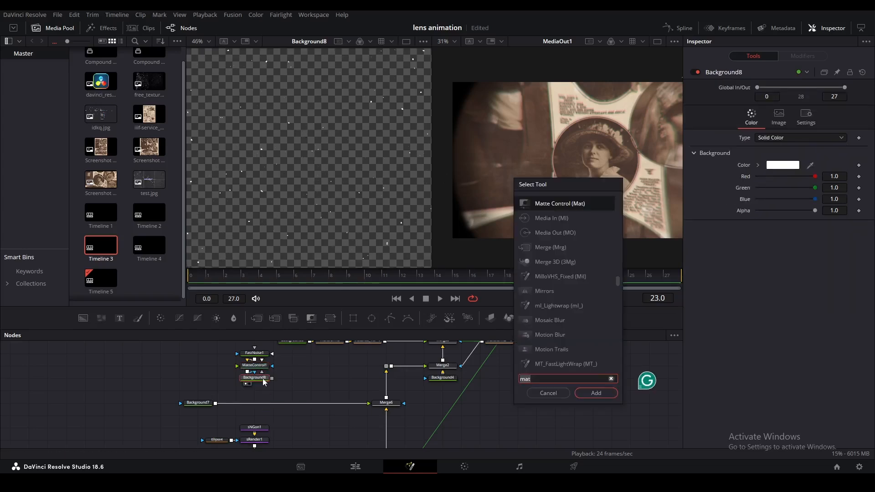
pyautogui.press('1')
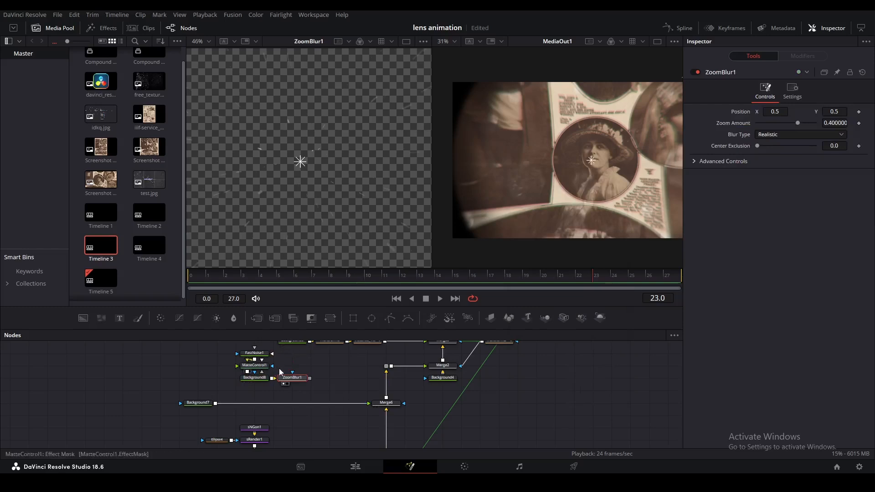
pyautogui.moveTo(283, 378); pyautogui.dragTo(247, 392)
pyautogui.moveTo(798, 122); pyautogui.dragTo(792, 123)
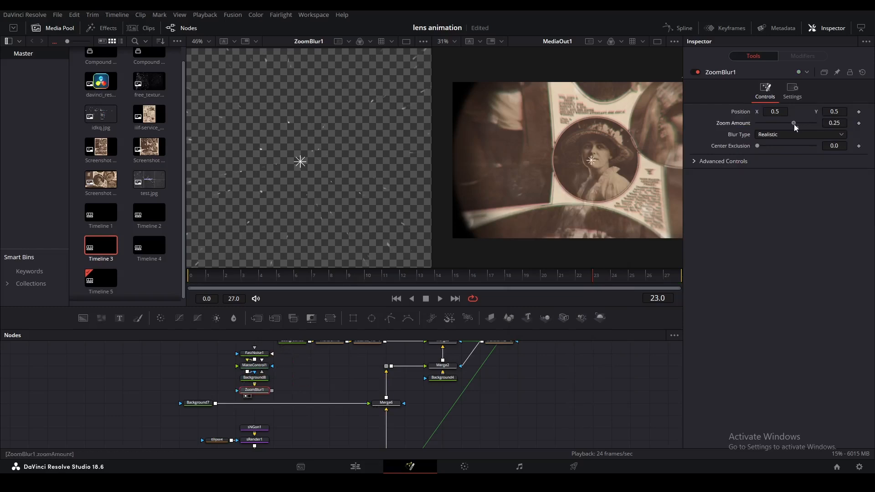
pyautogui.moveTo(272, 391); pyautogui.dragTo(215, 406)
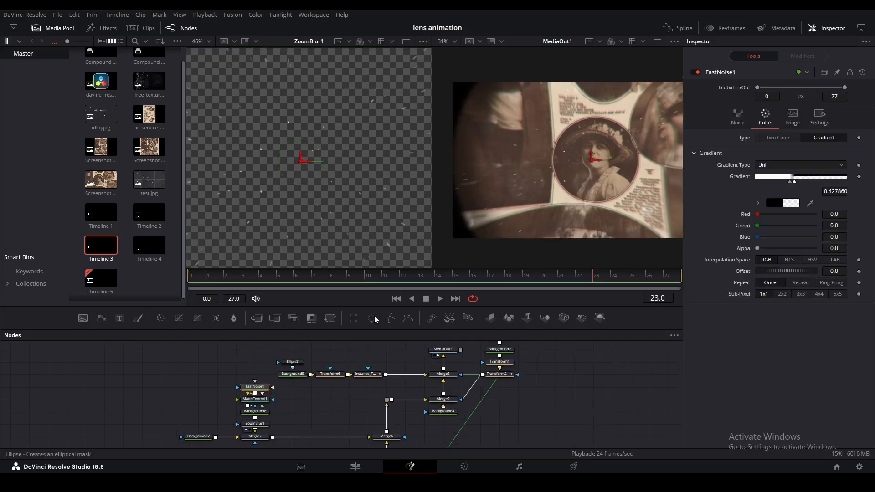
# Step: Mask FastNoise1 with an inverted ellipse about 0.59 in width and height
pyautogui.moveTo(218, 367); pyautogui.dragTo(263, 376)
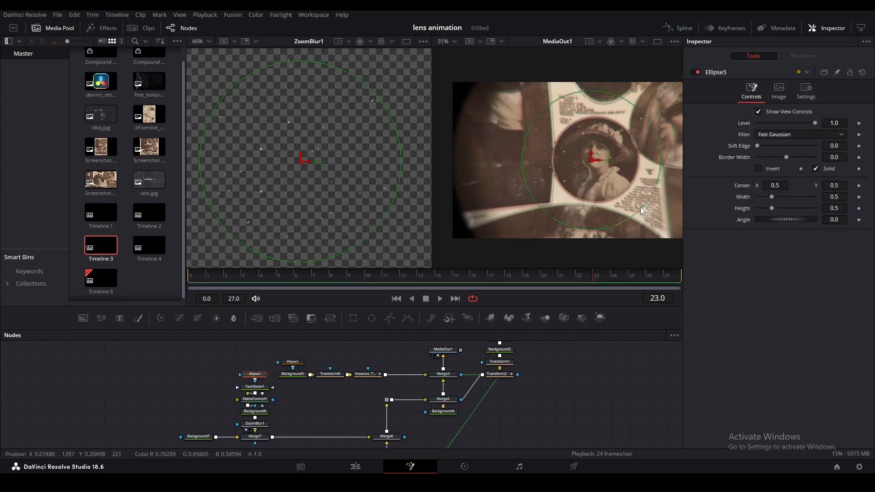
pyautogui.moveTo(640, 210); pyautogui.dragTo(659, 214)
pyautogui.click(759, 169)
pyautogui.click(634, 396)
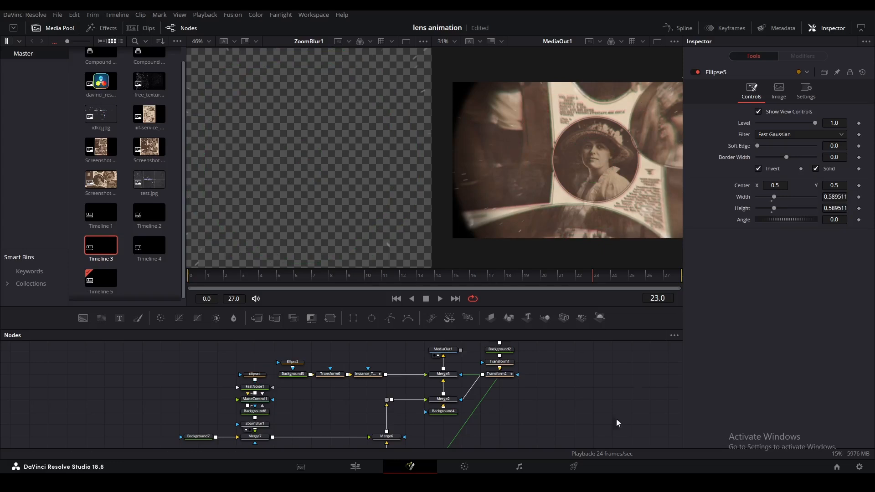
# Step: Lower the blend of Merge7 to about 0.732
pyautogui.click(255, 436)
pyautogui.scroll(-1, 254, 433)
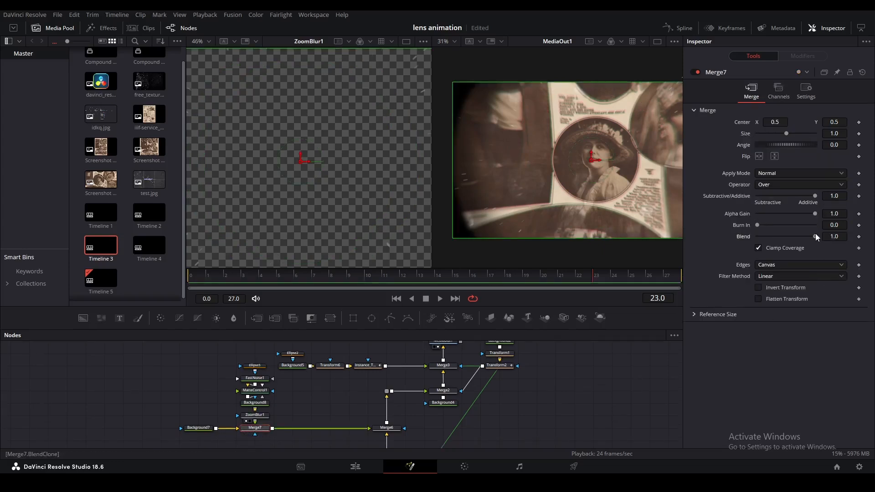
pyautogui.moveTo(809, 237); pyautogui.dragTo(799, 237)
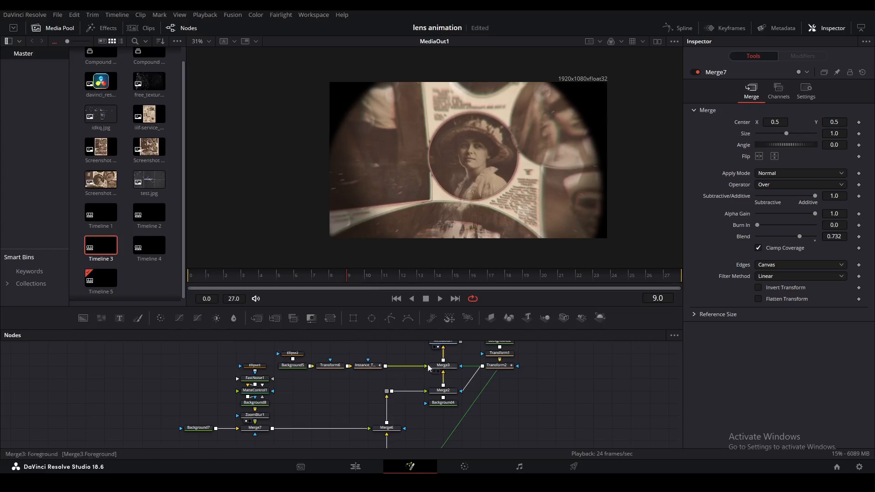
# Step: Insert instances of the animated Transform2 after Merge7 and after the particles' directional blur
pyautogui.click(500, 366)
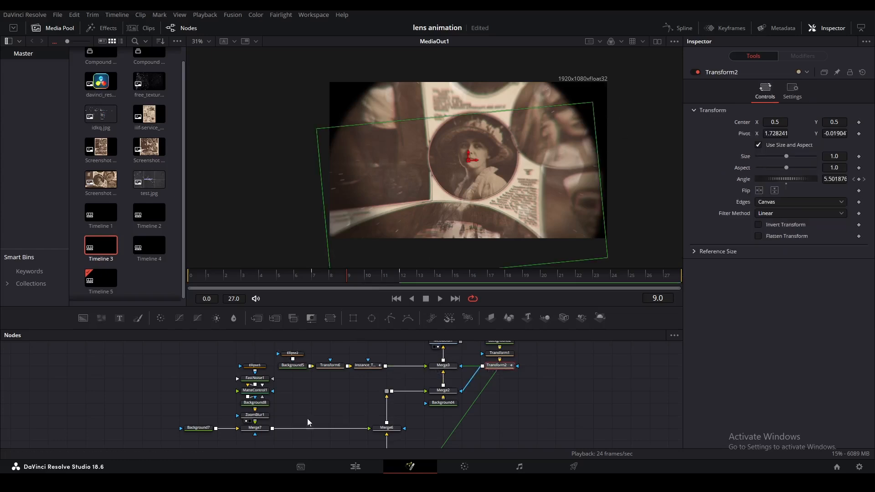
pyautogui.scroll(-3, 316, 410)
pyautogui.click(332, 387)
pyautogui.moveTo(338, 396); pyautogui.dragTo(338, 408)
pyautogui.click(308, 382)
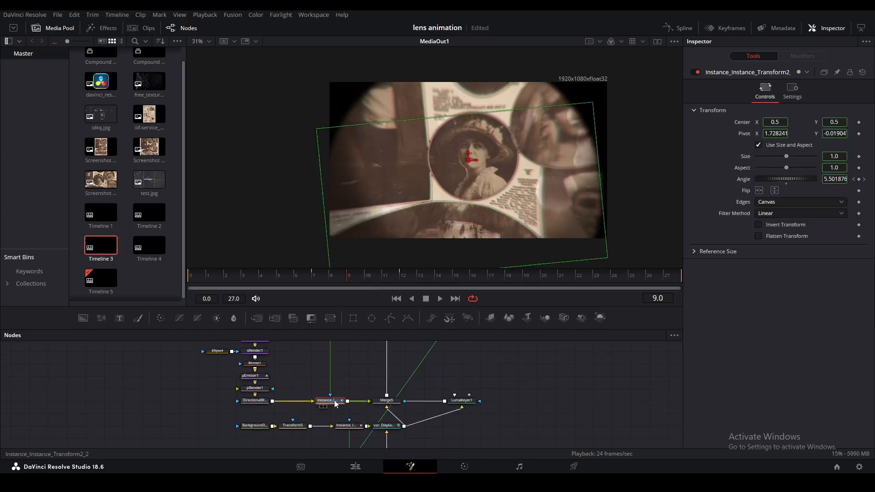
# Step: Insert a Transform between the particles' directional blur and the instanced transform, and scale it to about 1.52
pyautogui.click(258, 402)
pyautogui.click(329, 321)
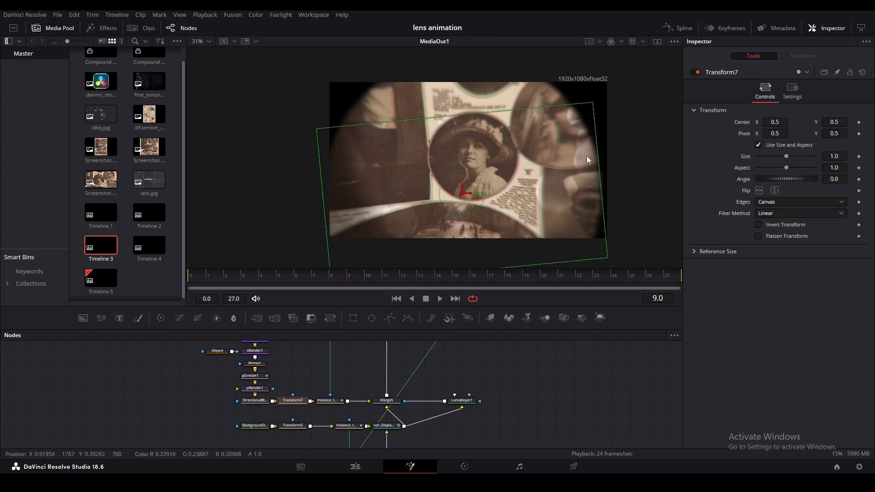
pyautogui.moveTo(608, 258); pyautogui.dragTo(661, 295)
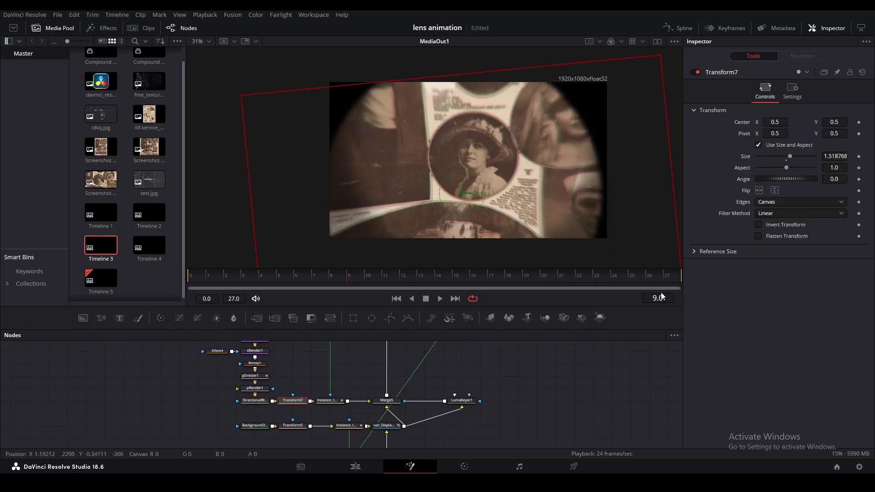
# Step: Enlarge the emission region of pEmitter1 while viewing the output of pRender1 beside the final image
pyautogui.click(252, 376)
pyautogui.click(658, 41)
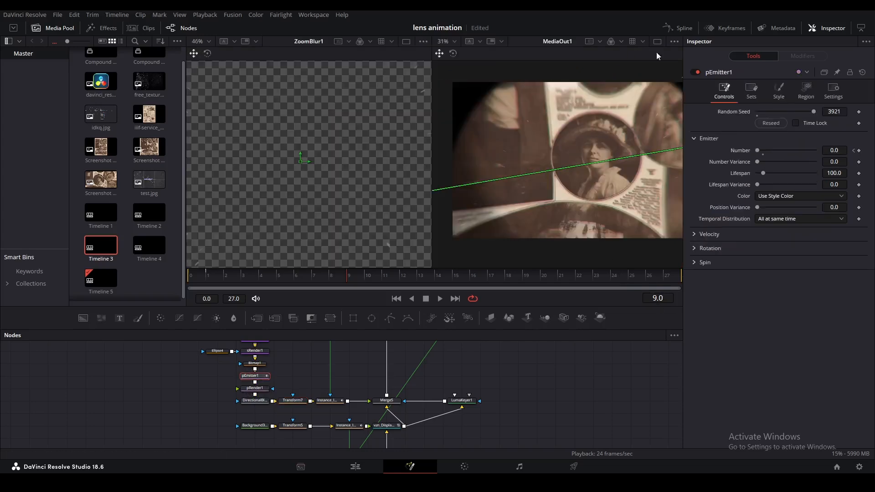
pyautogui.click(246, 395)
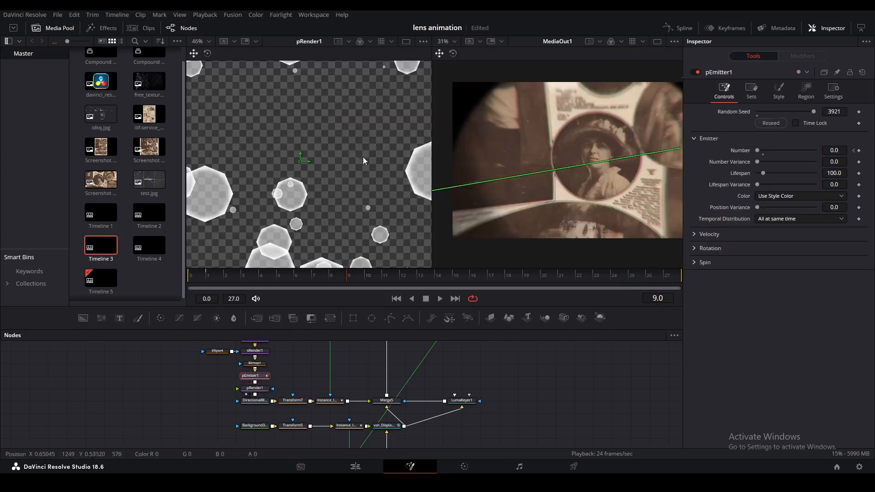
pyautogui.click(805, 91)
pyautogui.moveTo(786, 222); pyautogui.dragTo(804, 222)
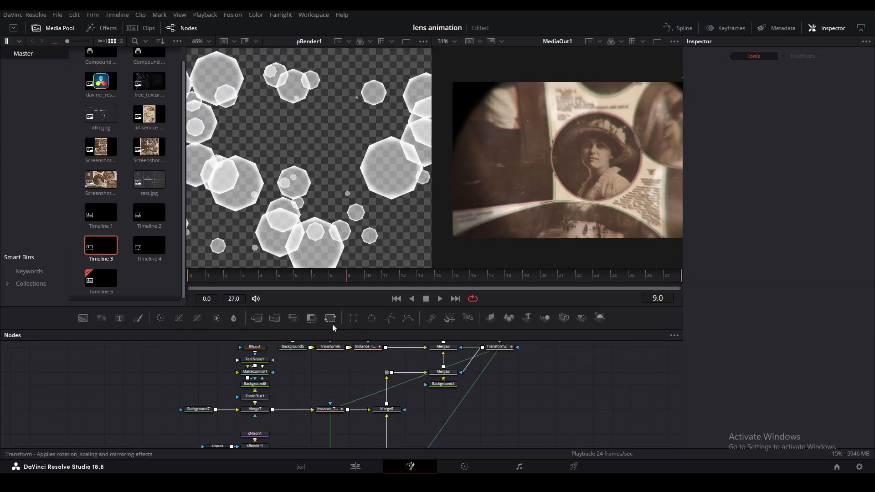
pyautogui.moveTo(332, 324); pyautogui.dragTo(296, 409)
pyautogui.press('1')
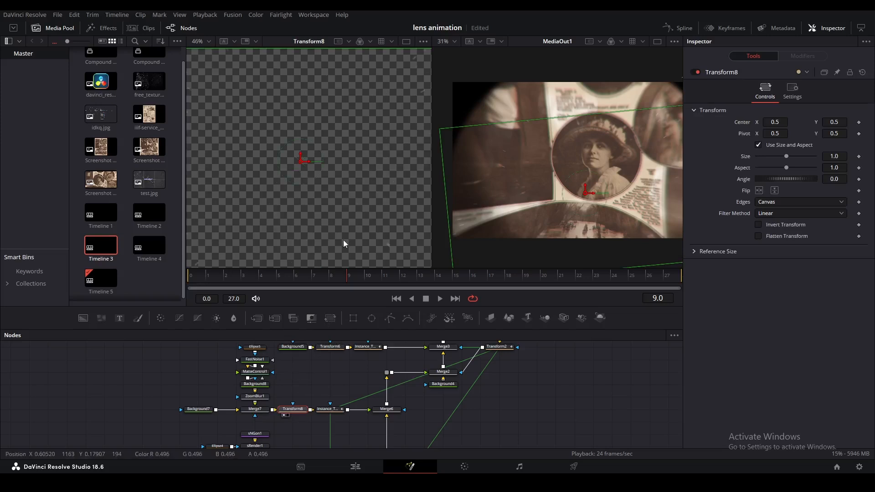
pyautogui.press('Delete')
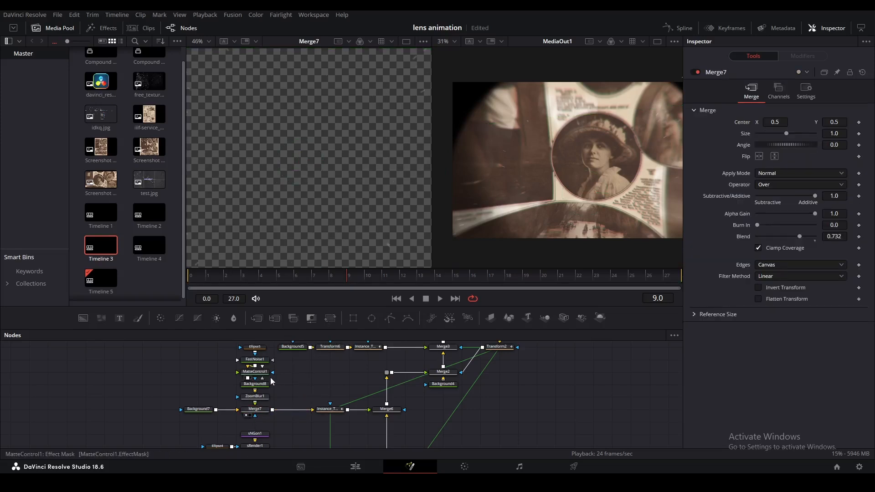
# Step: Turn off auto resolution for FastNoise1 and increase its image height to about 1807, viewing the noise node
pyautogui.click(264, 361)
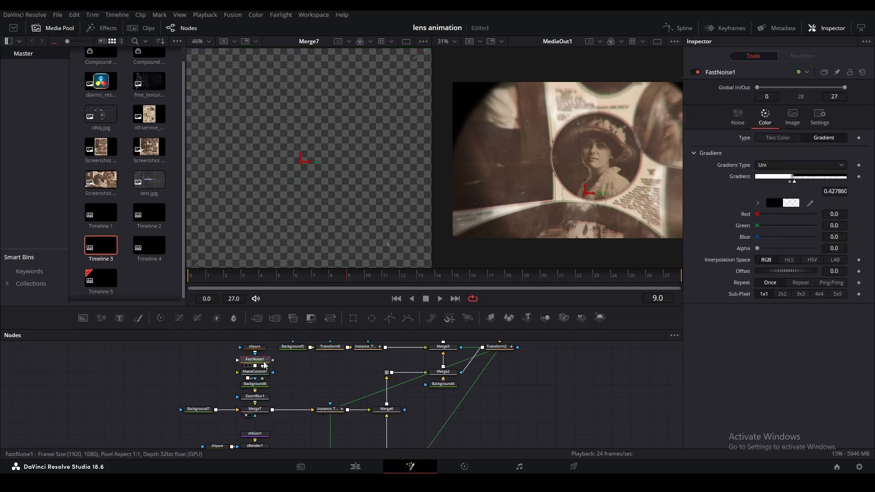
pyautogui.click(793, 118)
pyautogui.click(759, 199)
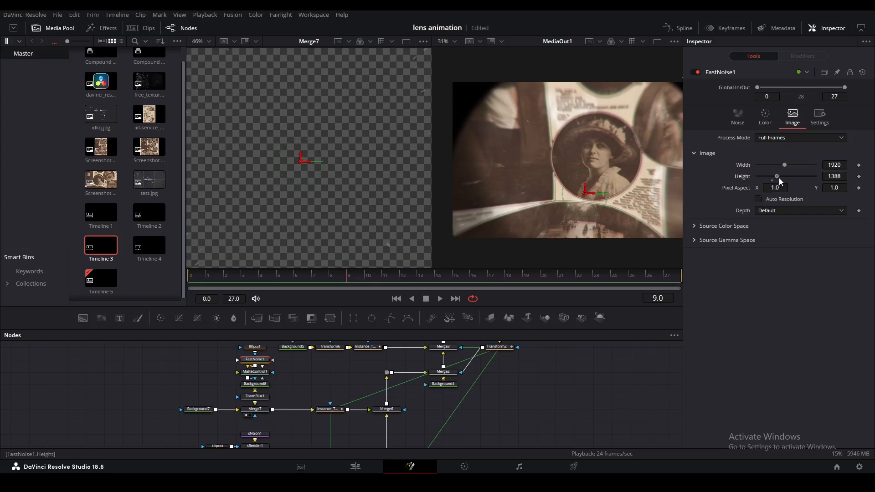
pyautogui.moveTo(264, 361); pyautogui.dragTo(294, 195)
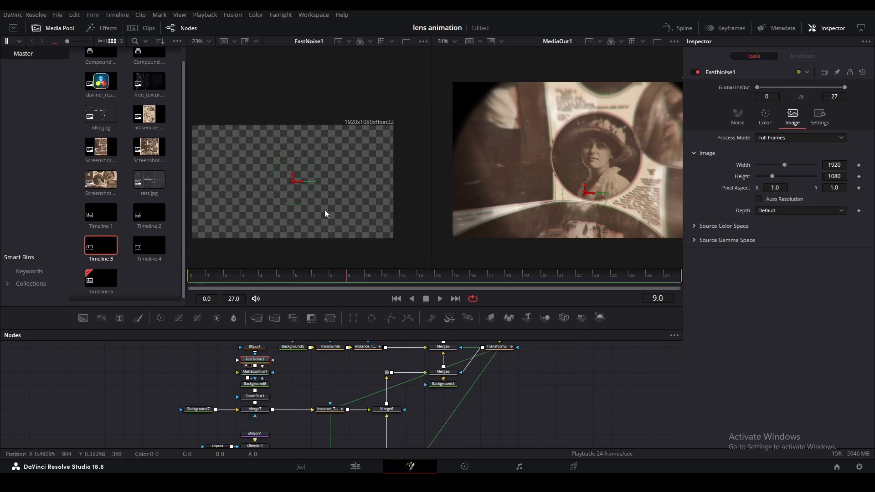
pyautogui.moveTo(774, 177); pyautogui.dragTo(783, 177)
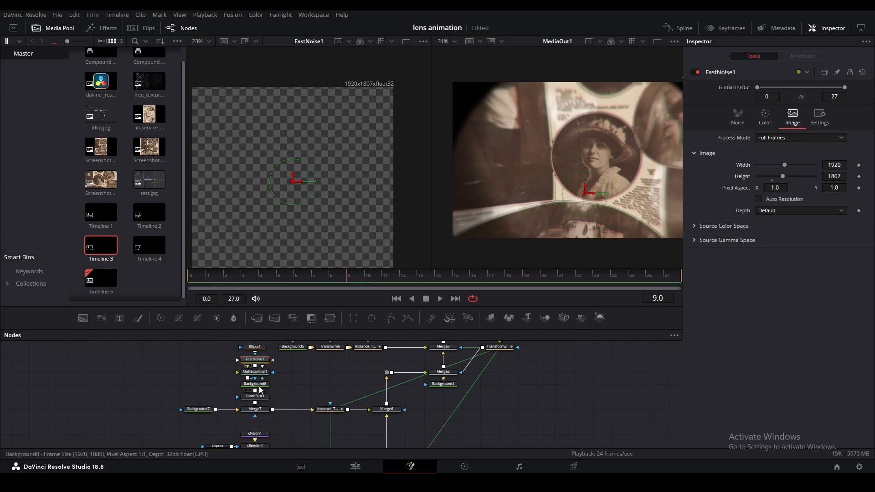
# Step: Turn off auto resolution for Background8 and increase its image height
pyautogui.click(260, 387)
pyautogui.click(758, 199)
pyautogui.moveTo(839, 177); pyautogui.dragTo(857, 177)
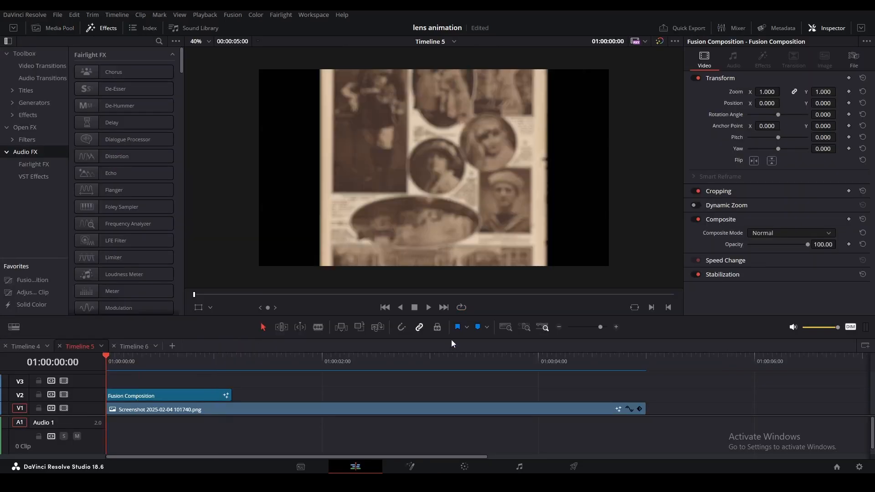
# Step: Play the Fusion composition on Timeline 5 from the edit page to review the finished lens animation
pyautogui.press('space')
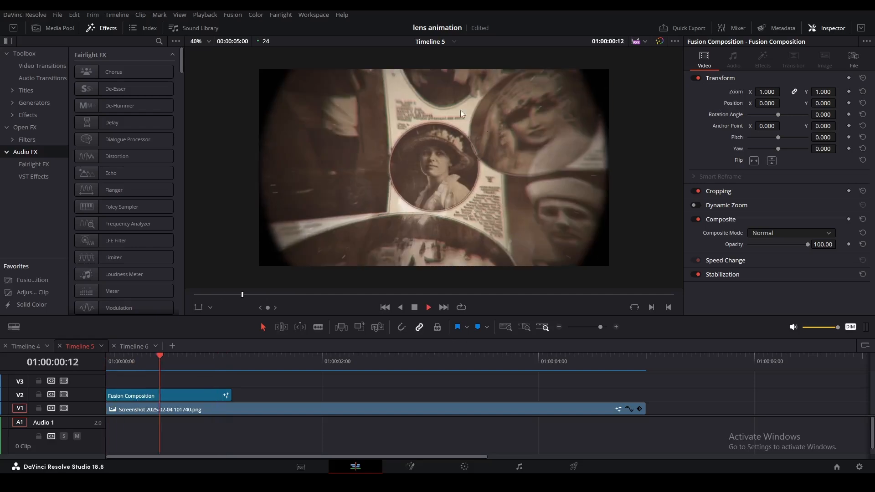
pyautogui.press('space')
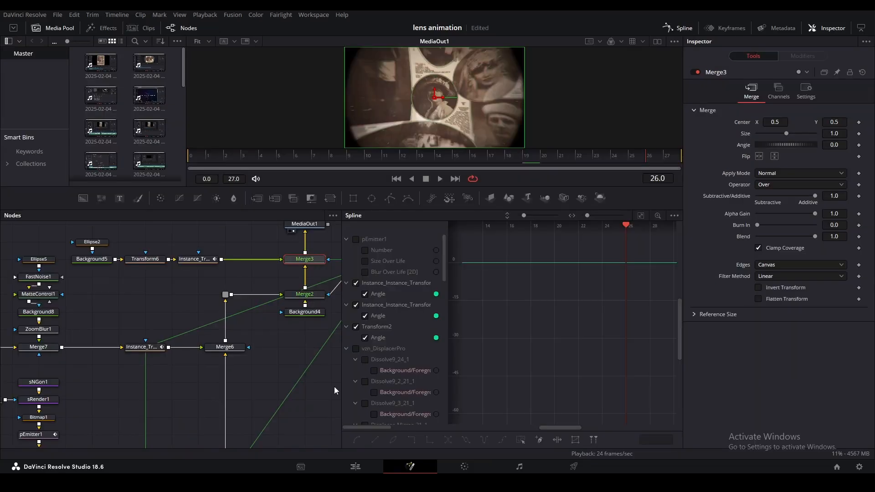
pyautogui.scroll(-5, 334, 386)
pyautogui.scroll(7, 287, 391)
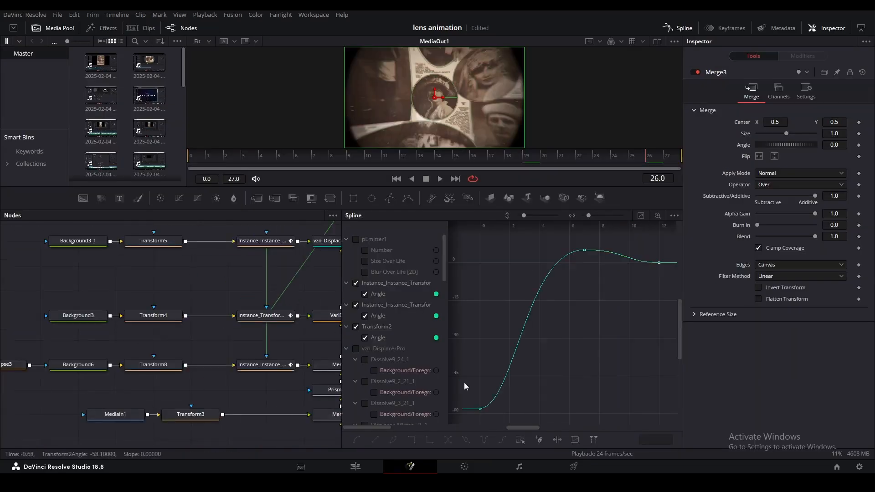
# Step: On the edit page, duplicate the Fusion composition from V2 onto V3, starting at about 01:00:00:21 so the two clips overlap
pyautogui.click(355, 467)
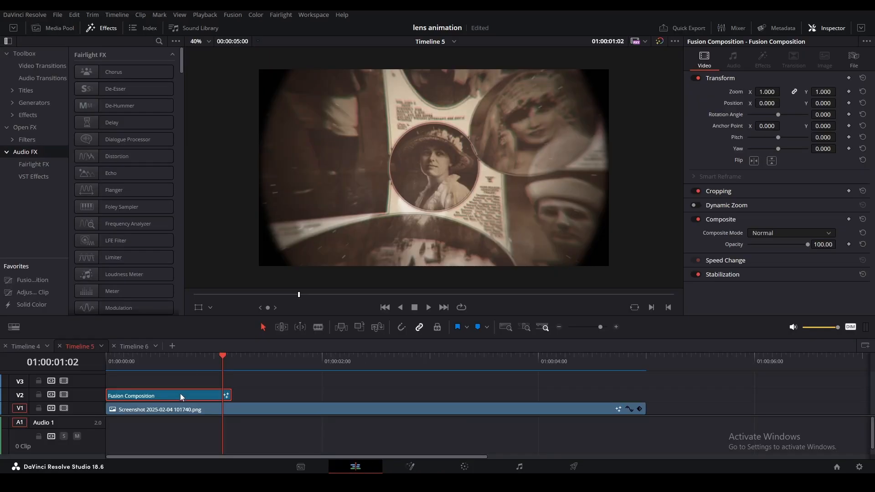
pyautogui.moveTo(181, 394); pyautogui.dragTo(269, 382)
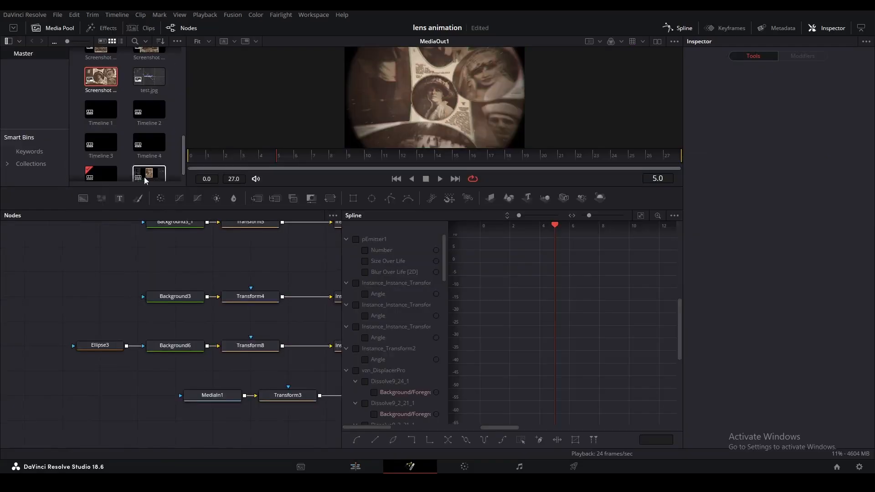
# Step: In the duplicated composition, replace the source image feeding Transform3 with Screenshot 2025-02-04 101858.png from the media pool
pyautogui.moveTo(107, 85); pyautogui.dragTo(152, 398)
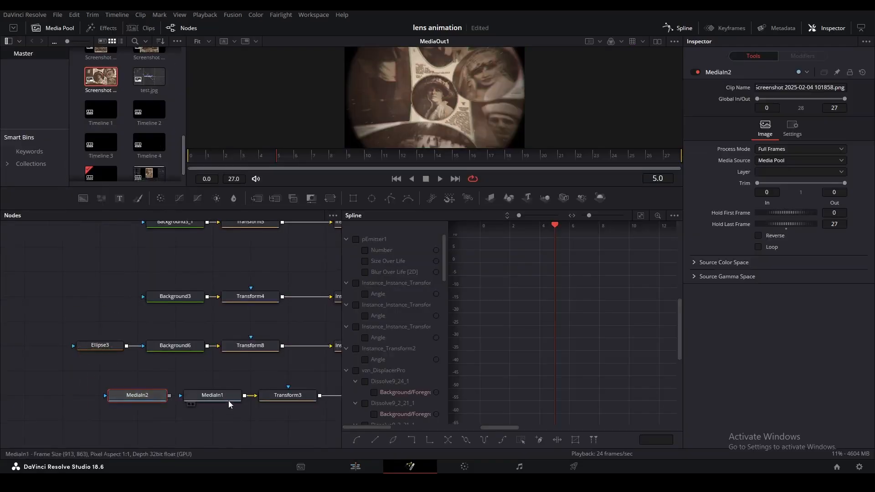
pyautogui.moveTo(227, 400); pyautogui.dragTo(191, 441)
pyautogui.moveTo(157, 400); pyautogui.dragTo(275, 398)
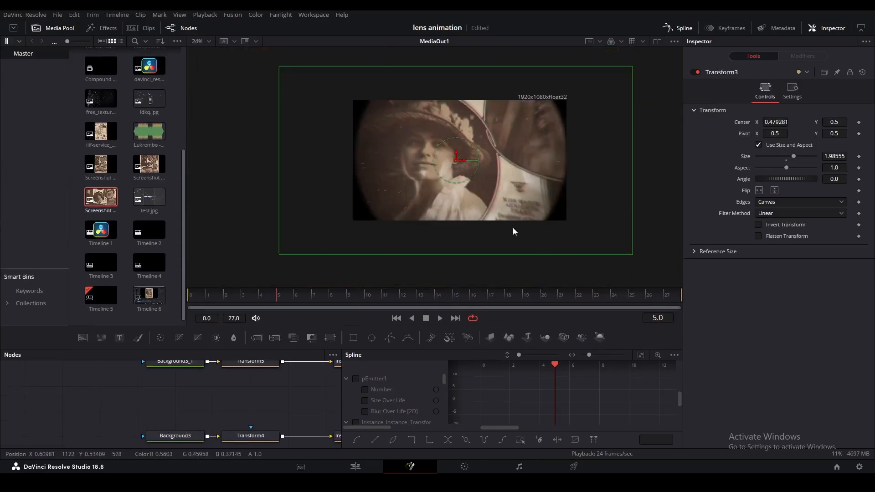
# Step: Scale Transform3 to about 1.53 and move its center to about 0.60, 0.55 to frame the woman's circular portrait
pyautogui.moveTo(631, 255); pyautogui.dragTo(584, 227)
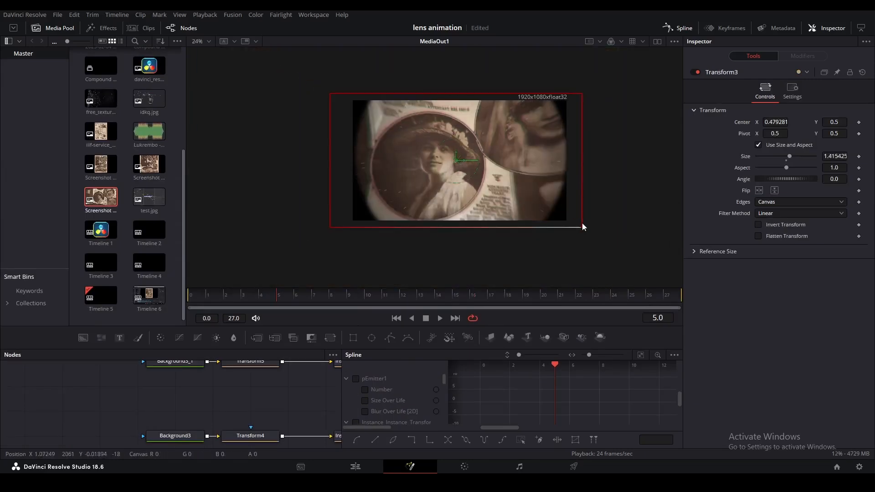
pyautogui.moveTo(465, 160); pyautogui.dragTo(483, 162)
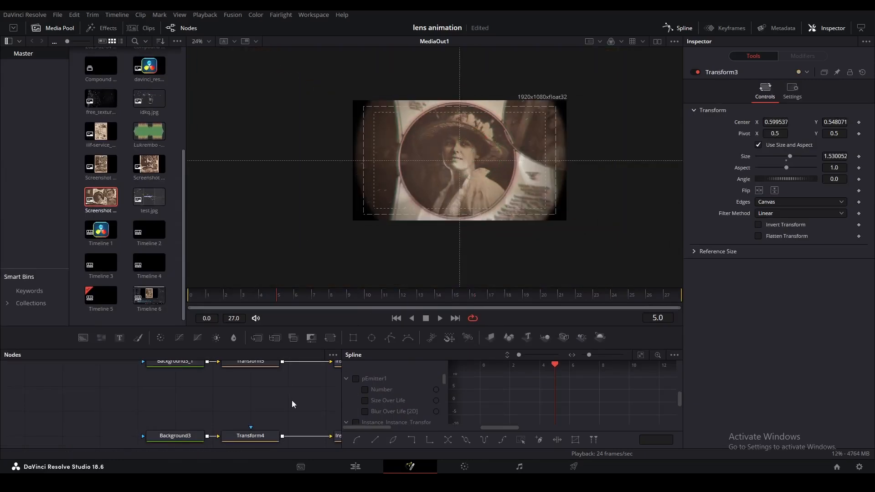
# Step: Enlarge the node area and hide the spline editor to get an overview of the node graph
pyautogui.moveTo(370, 326); pyautogui.dragTo(370, 263)
pyautogui.click(679, 28)
pyautogui.scroll(-4, 308, 388)
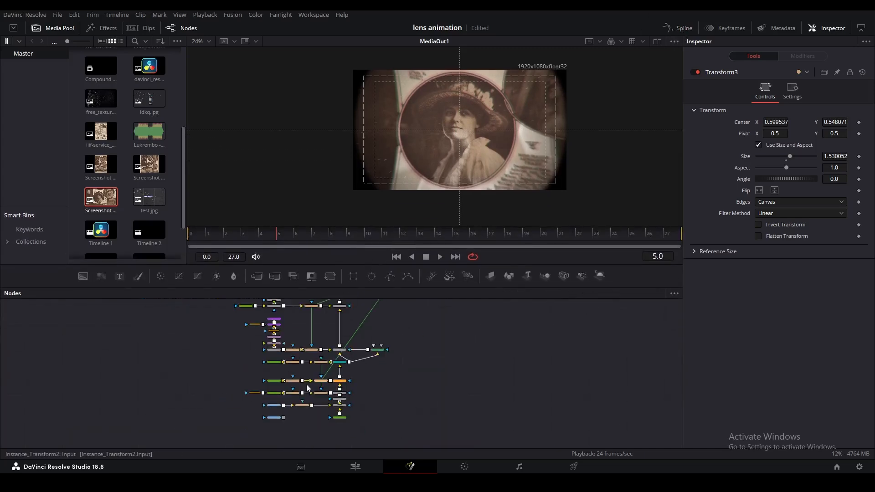
# Step: Show pRender1 beside the final image in a second viewer and set the low threshold of LumaKeyer1 to 0.15
pyautogui.scroll(4, 308, 388)
pyautogui.click(340, 389)
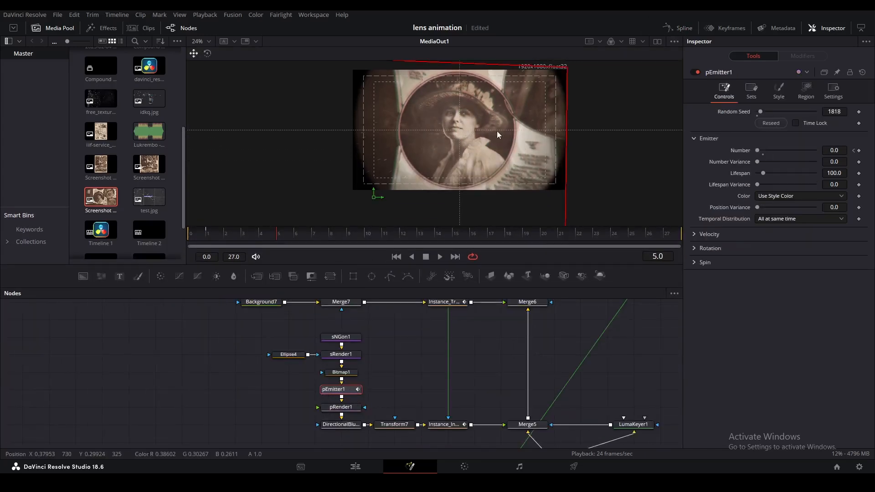
pyautogui.click(658, 42)
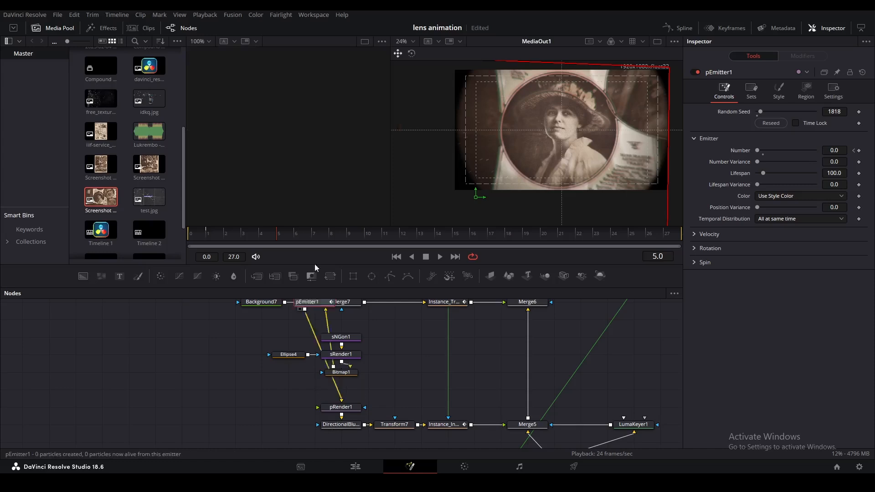
pyautogui.click(327, 414)
pyautogui.click(634, 425)
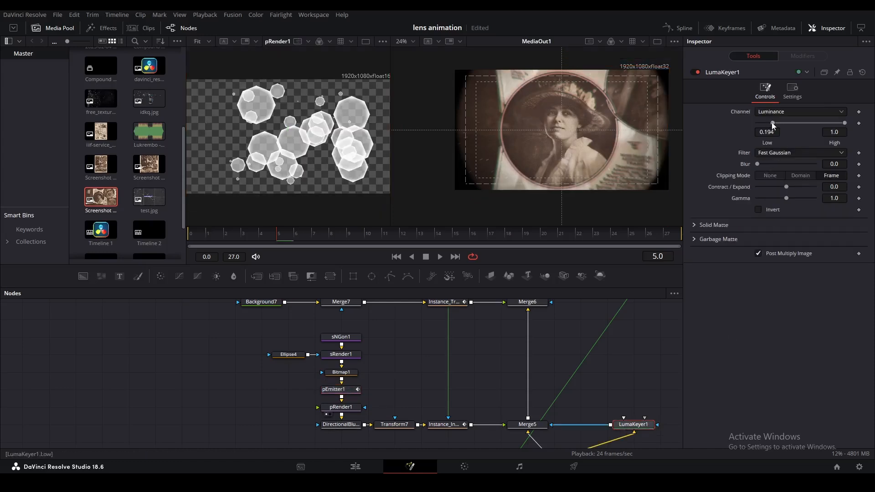
pyautogui.moveTo(770, 123); pyautogui.dragTo(770, 123)
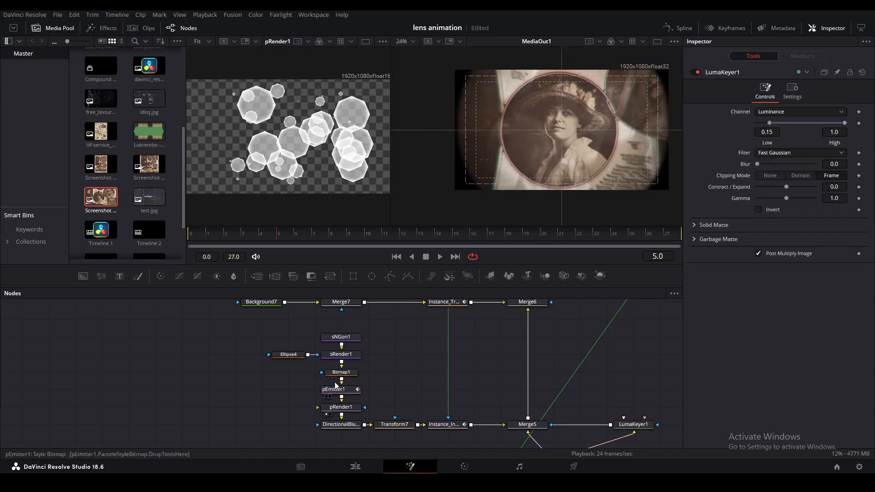
# Step: Increase the Seethe value of FastNoise1 to vary the dust pattern in the duplicated composition
pyautogui.scroll(3, 368, 366)
pyautogui.scroll(2, 368, 365)
pyautogui.click(345, 373)
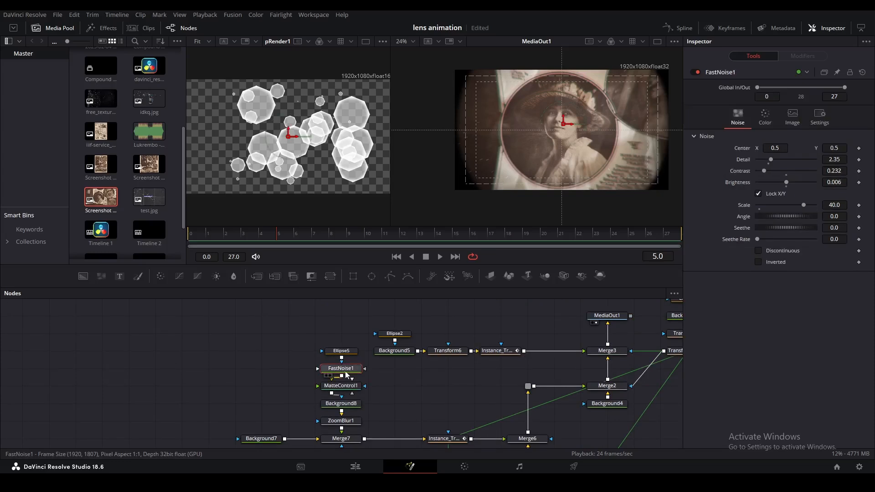
pyautogui.moveTo(781, 227); pyautogui.dragTo(817, 225)
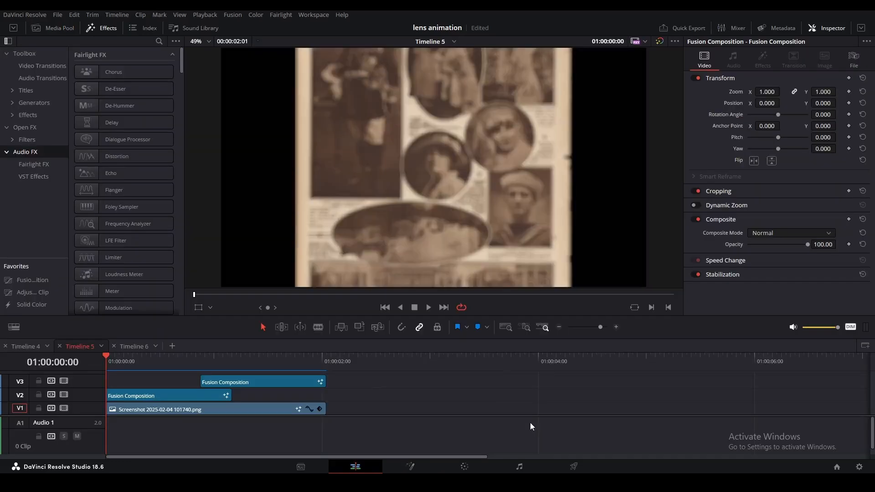
# Step: Play Timeline 5 from its start on the edit page to review both overlapping lens compositions
pyautogui.press('space')
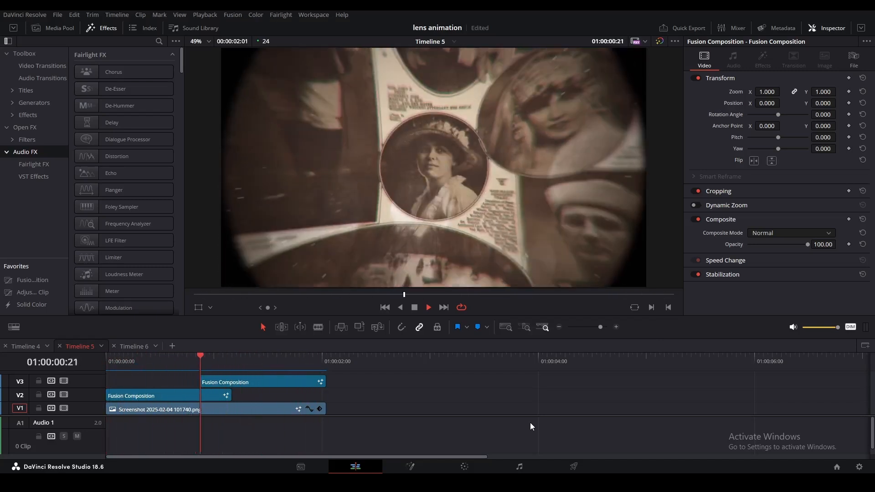
pyautogui.press('space')
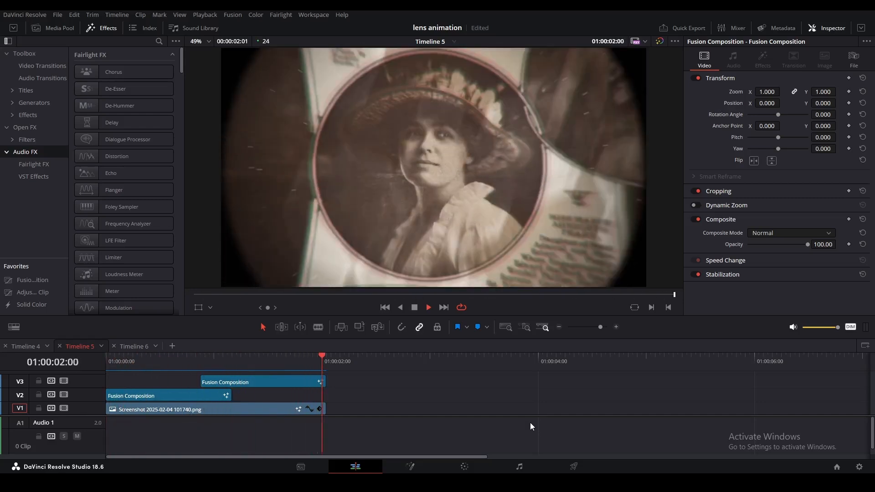